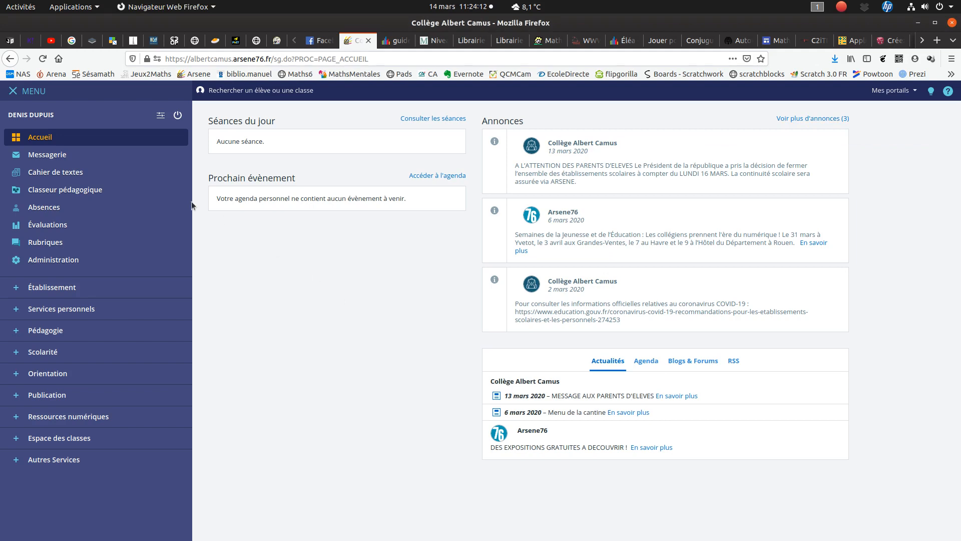
- Create a new activity titled "Essai" in the Classeur pédagogique
left_click(120, 191)
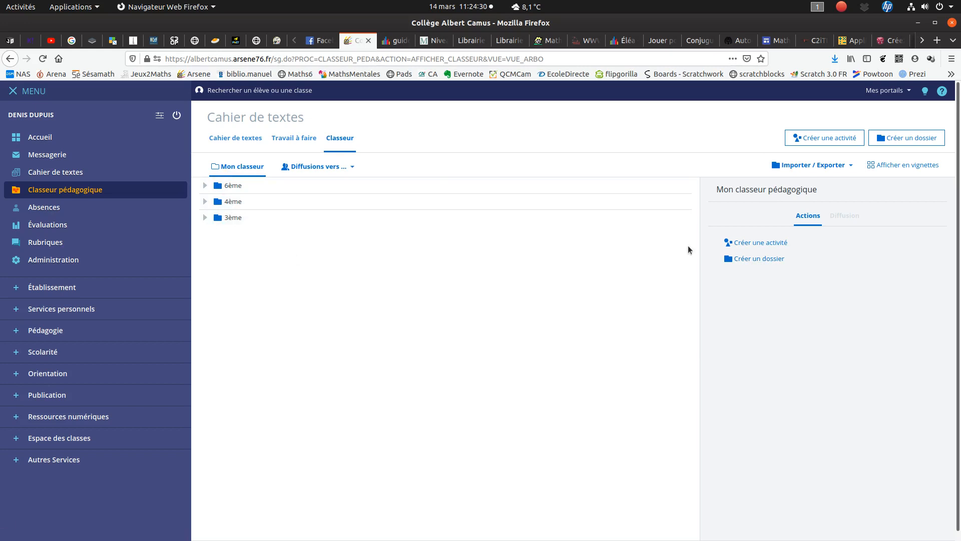
left_click(753, 242)
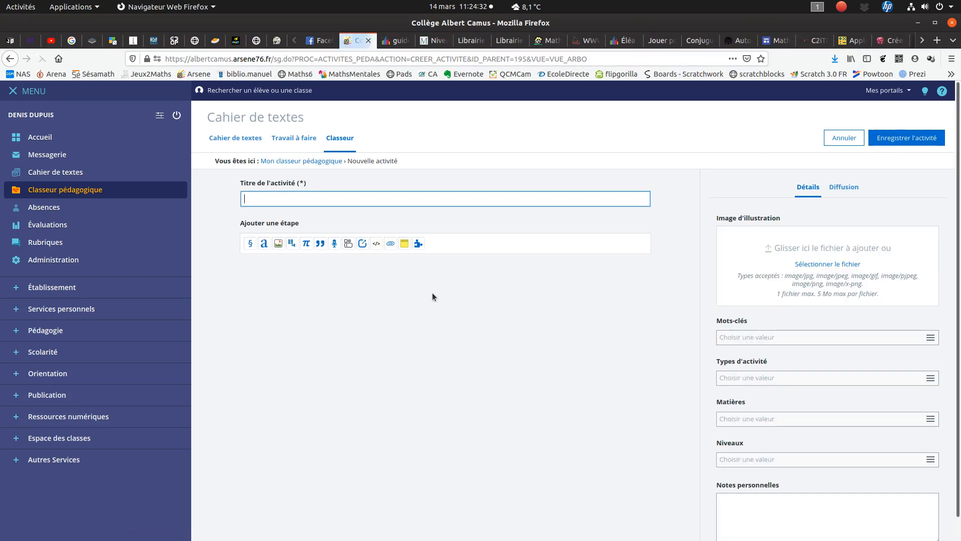
type("Essai")
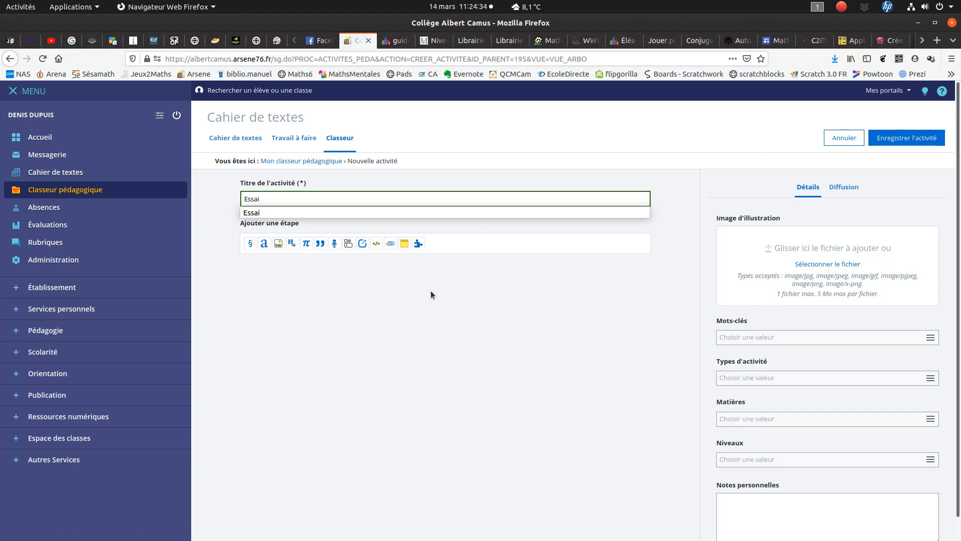
left_click(313, 202)
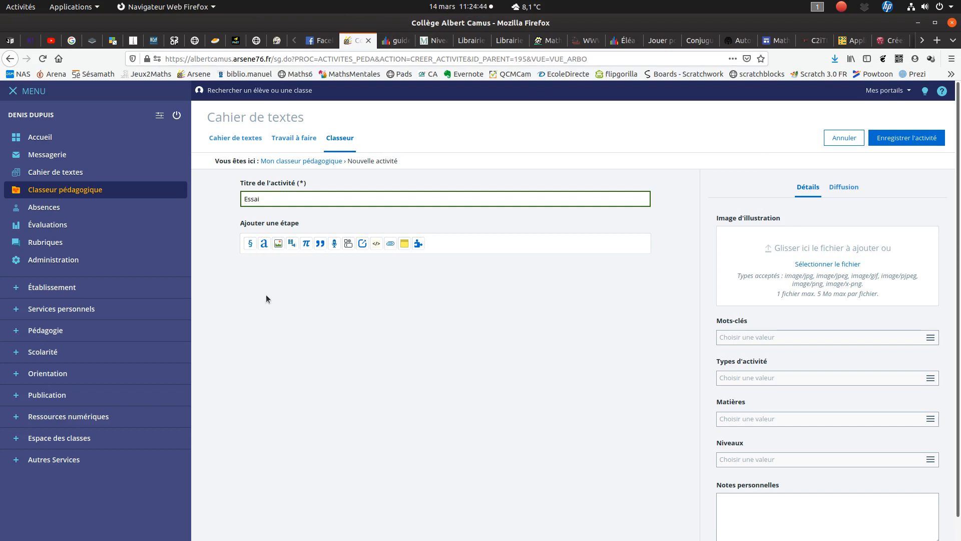
- Add a Chapitre step titled "1. Première étape" to the activity and save it
left_click(250, 244)
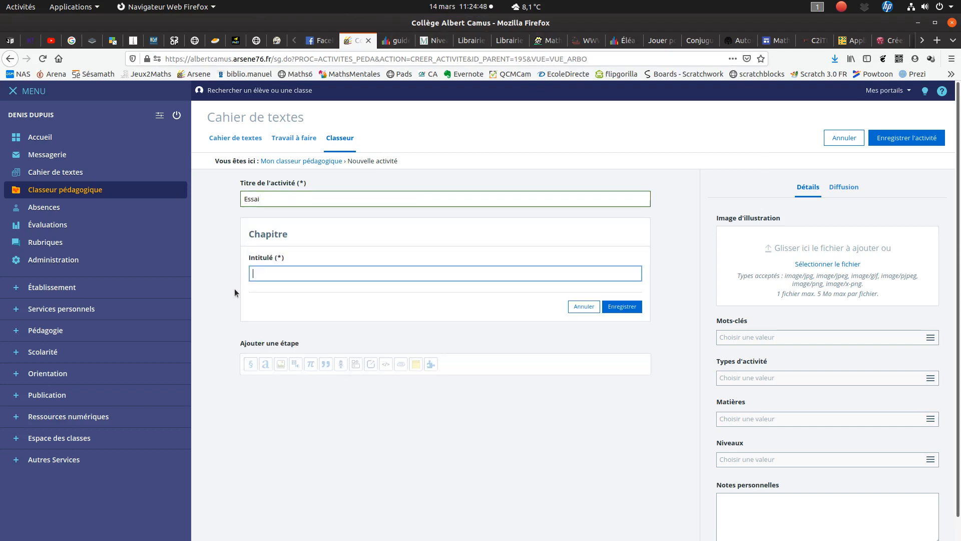
type("1.")
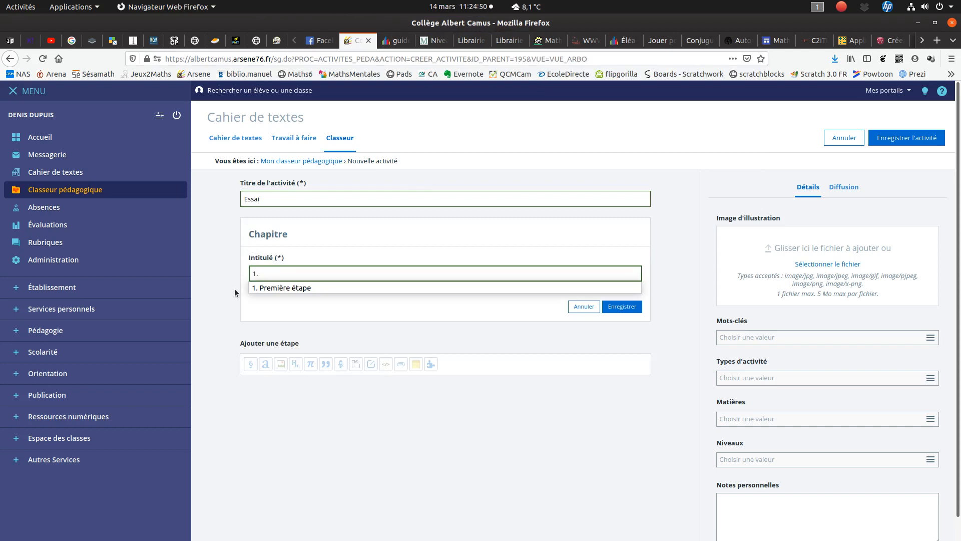
key("Down")
key("Return")
left_click(624, 306)
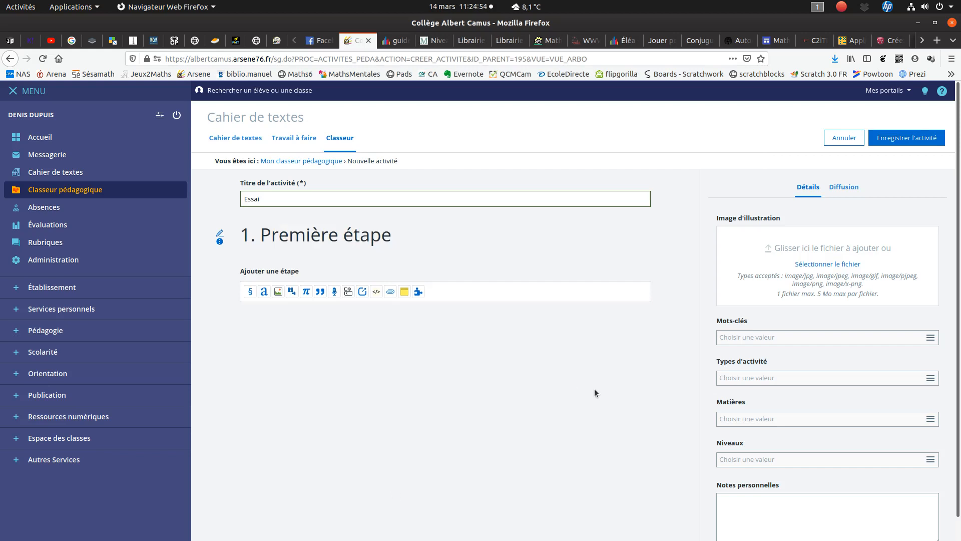
- Add a Texte libre step reading "Ceci est un texte" below the chapter heading and save it
left_click(263, 292)
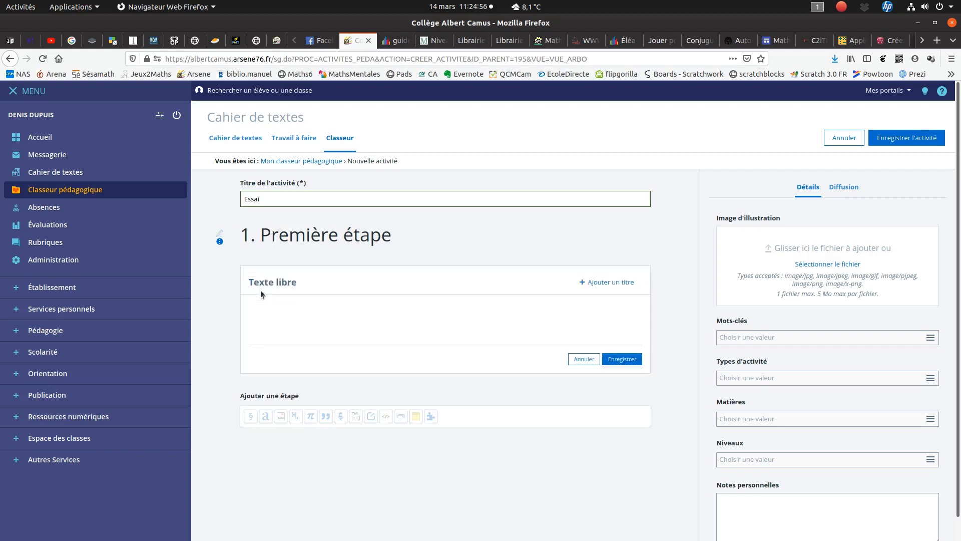
type("Ceci est un texte")
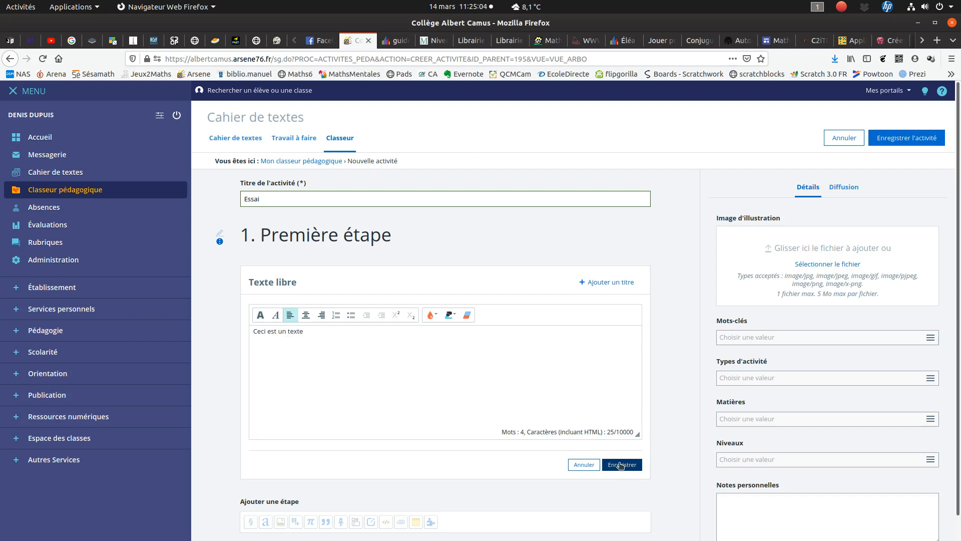
left_click(620, 465)
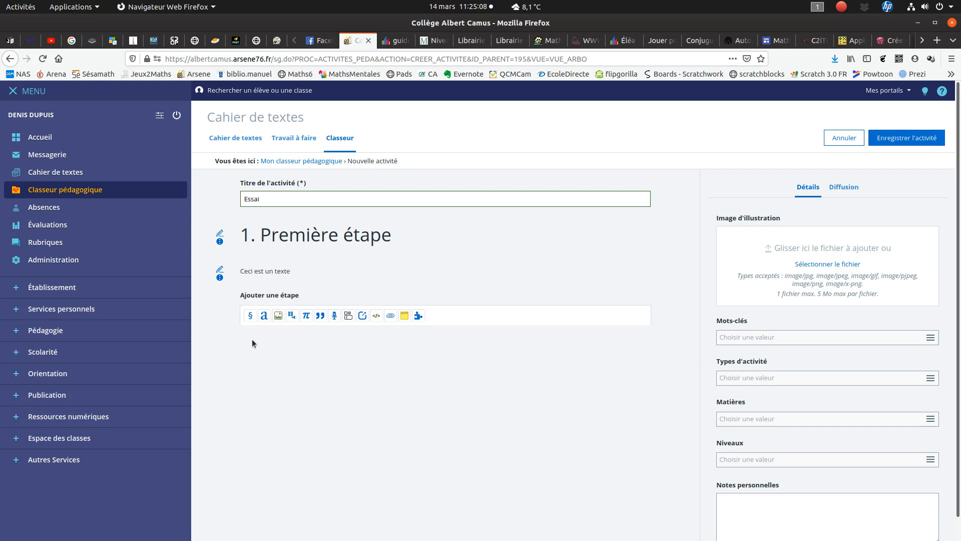
- Add an Image et légende step and insert the pencil-and-calculator image from the Bureau folder
left_click(278, 316)
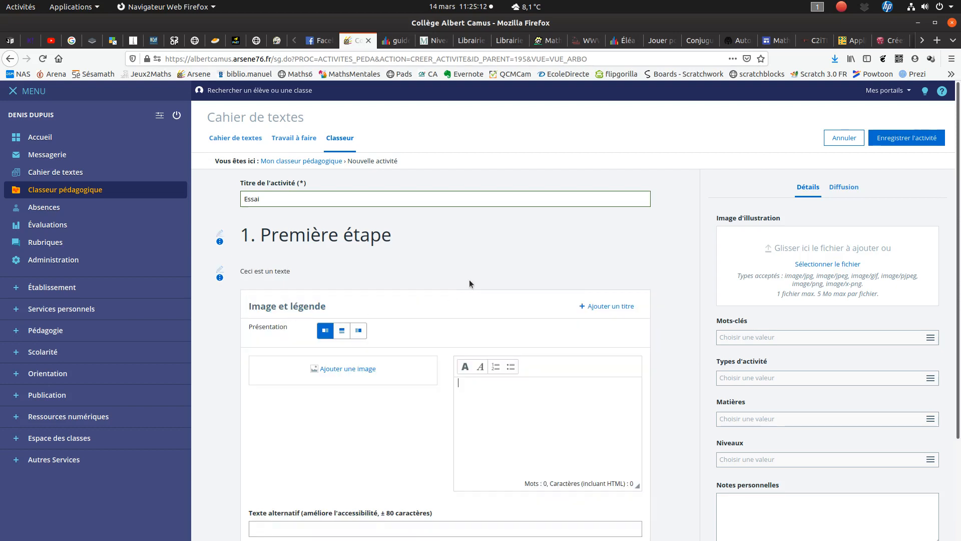
scroll(470, 284, "down", 3)
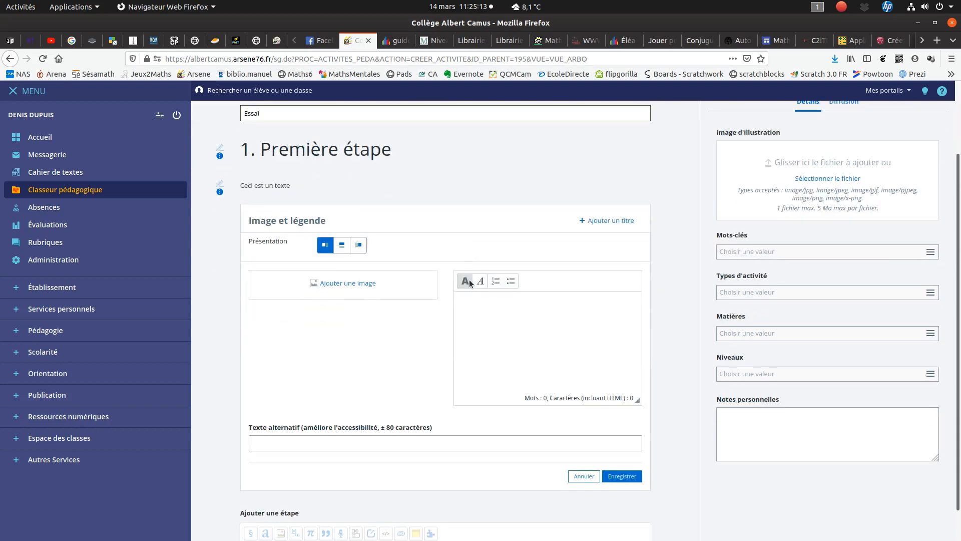
left_click(342, 283)
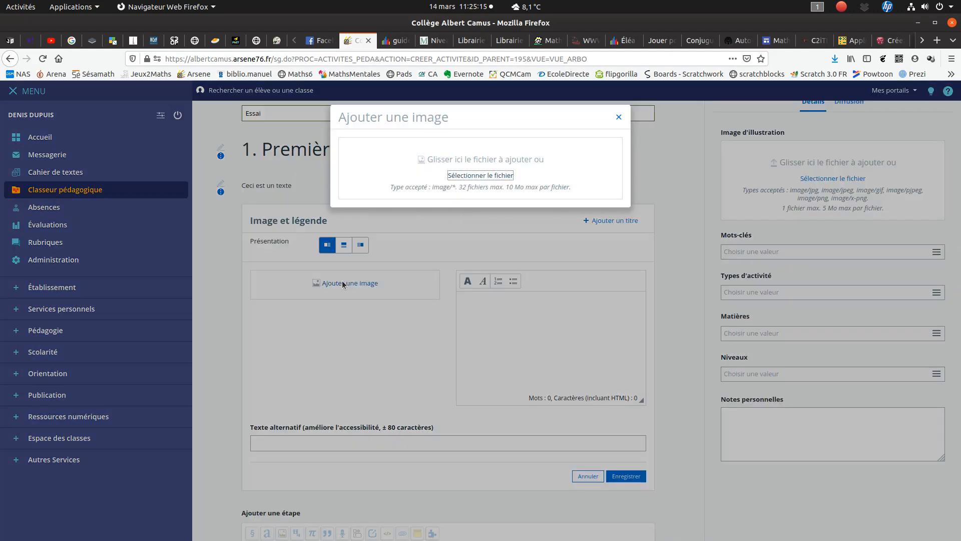
left_click(480, 175)
left_click(331, 124)
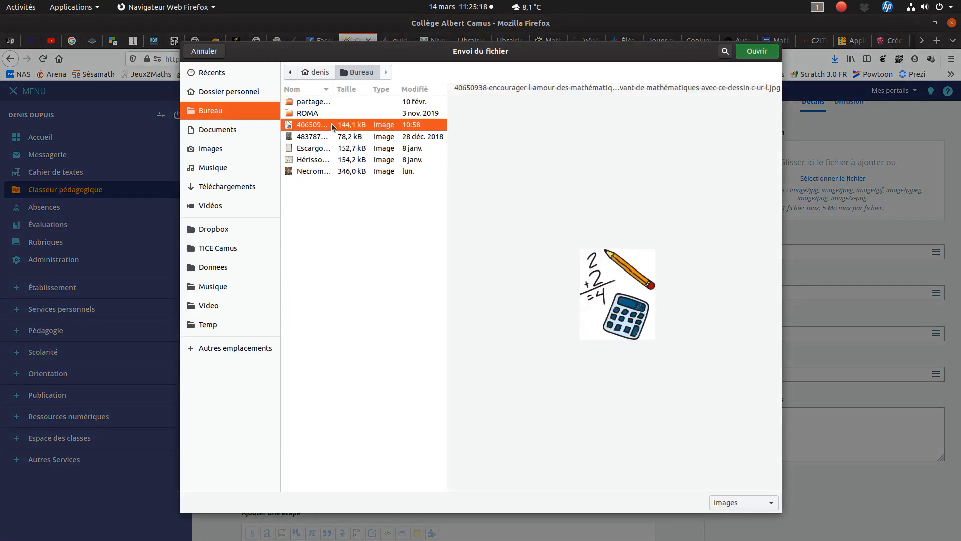
key("Return")
- Caption the image "Ceci est une belle image." and save the Image et légende step
left_click(487, 319)
type("Ceci ")
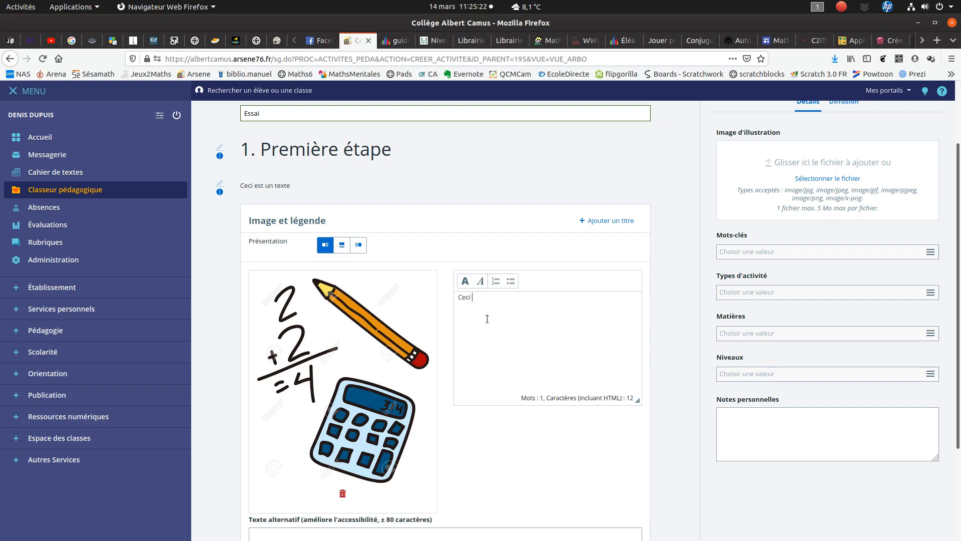
type("est une belle image.")
scroll(473, 383, "down", 3)
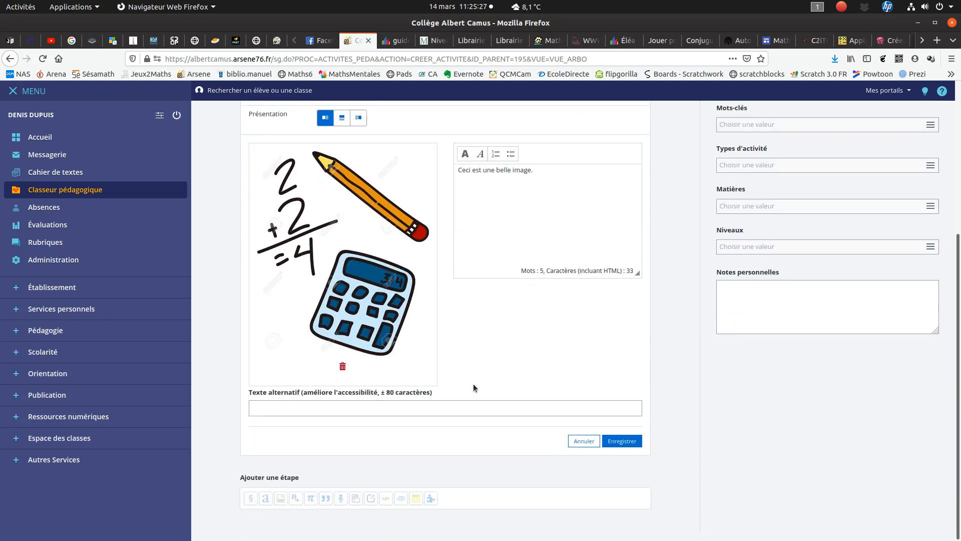
left_click(619, 441)
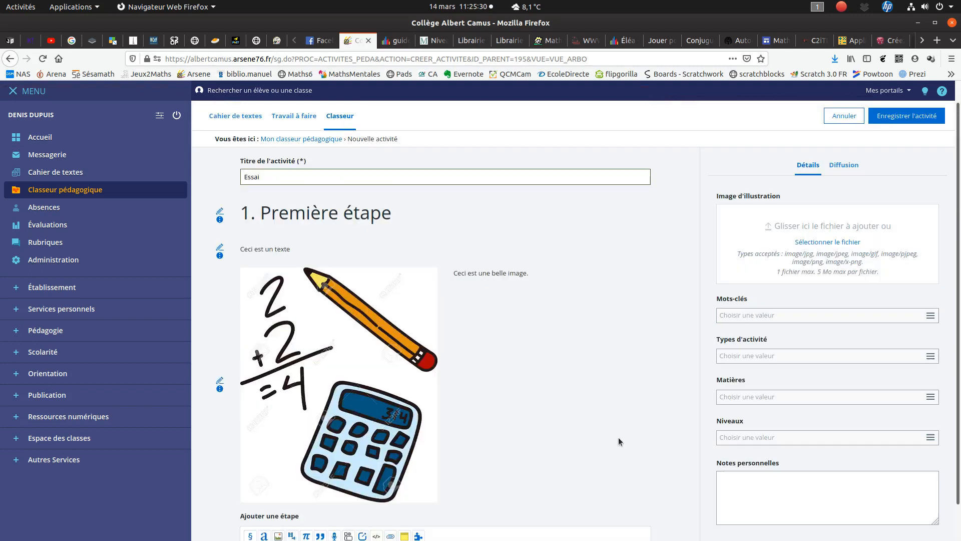
- Reopen the image and caption step for editing and close it without changes
scroll(475, 352, "down", 2)
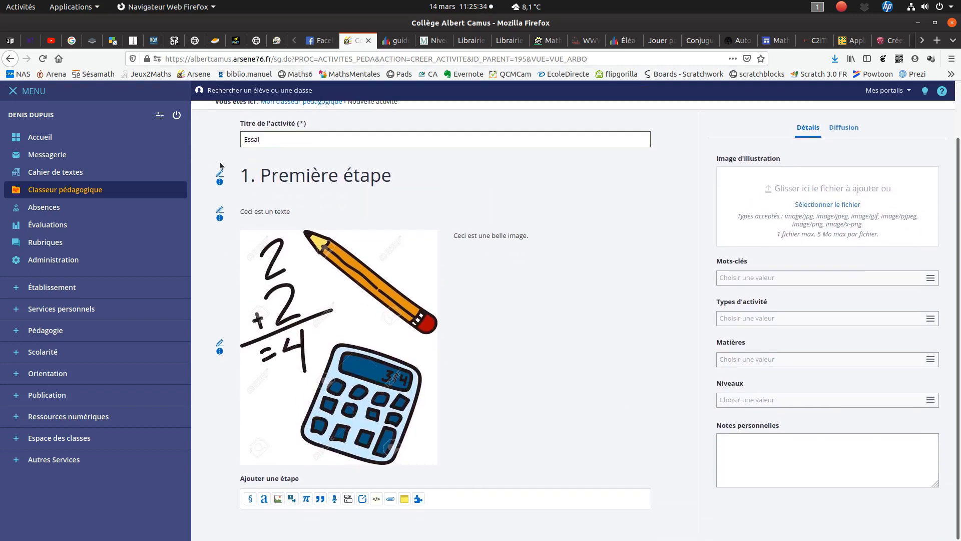
left_click(219, 344)
scroll(423, 378, "down", 3)
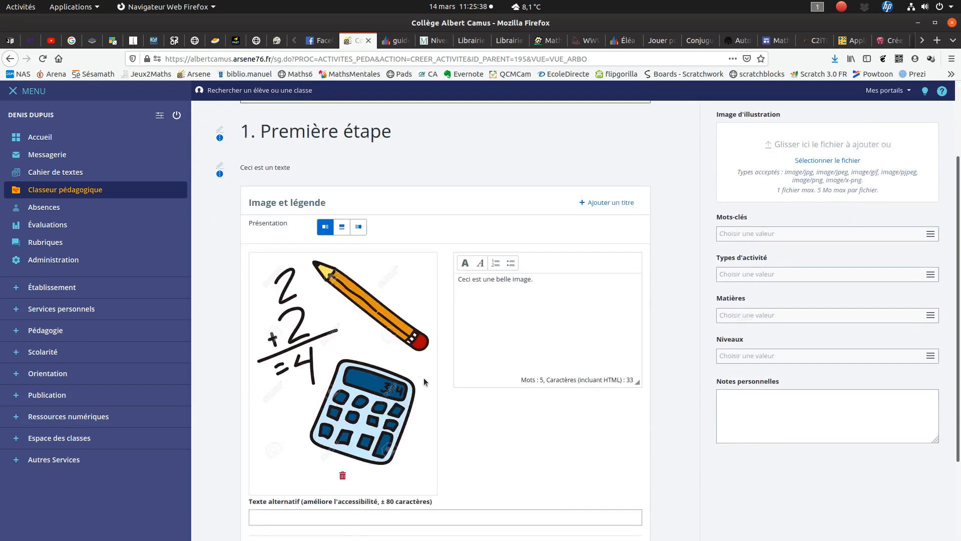
left_click(621, 451)
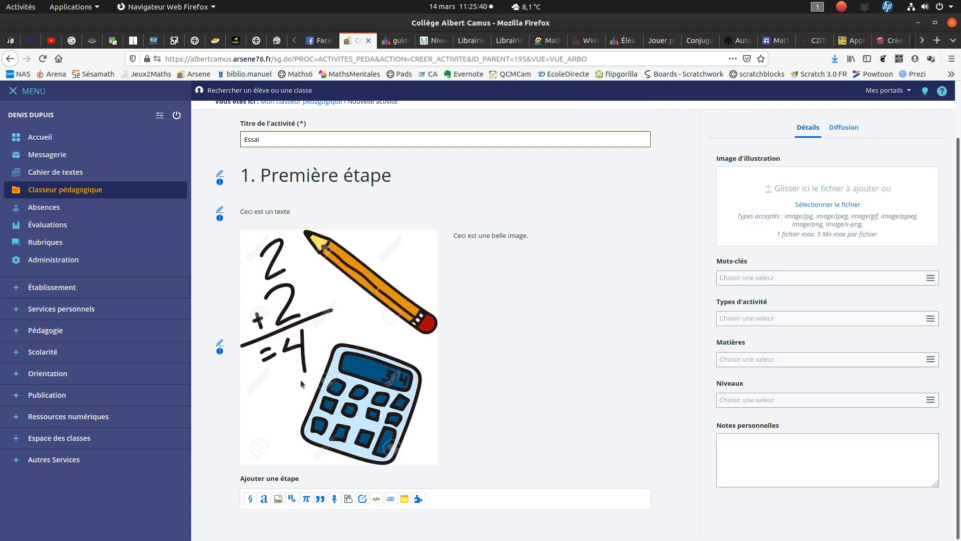
- Move the image step above the text step and return it to its place below the text
left_click(220, 352)
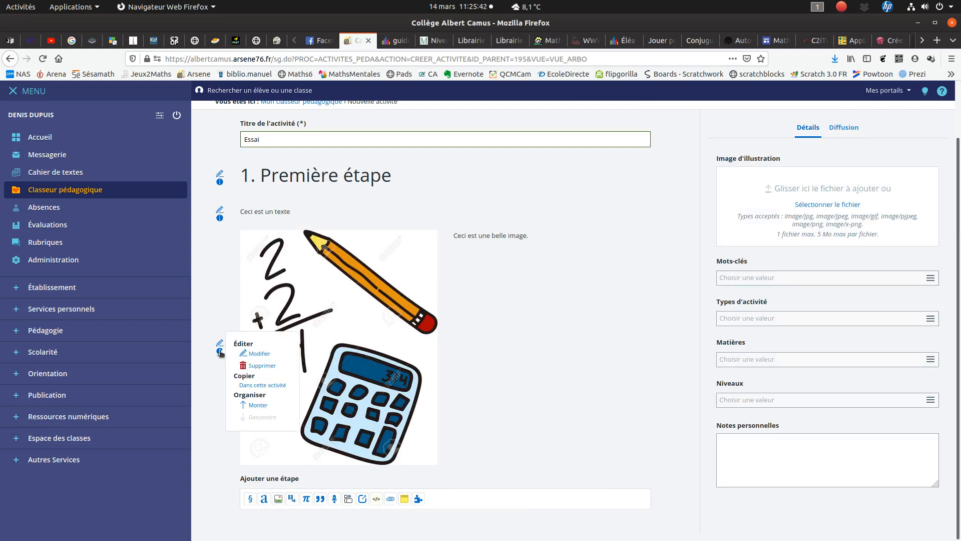
left_click(260, 404)
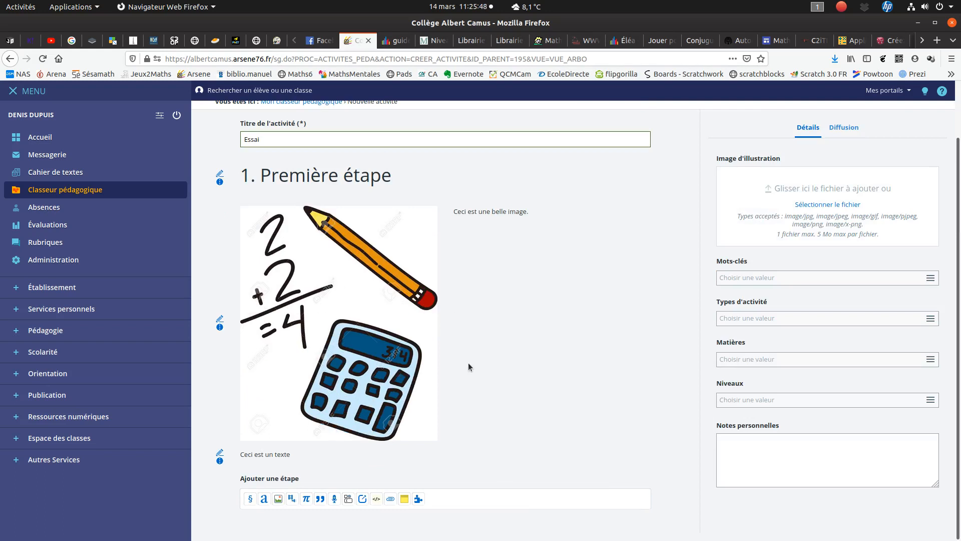
left_click(218, 331)
left_click(253, 393)
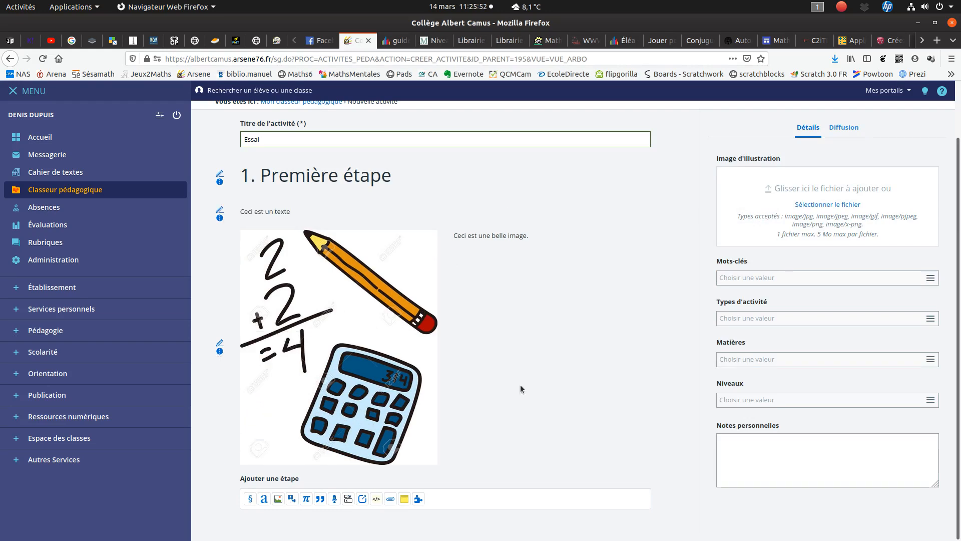
left_click(292, 498)
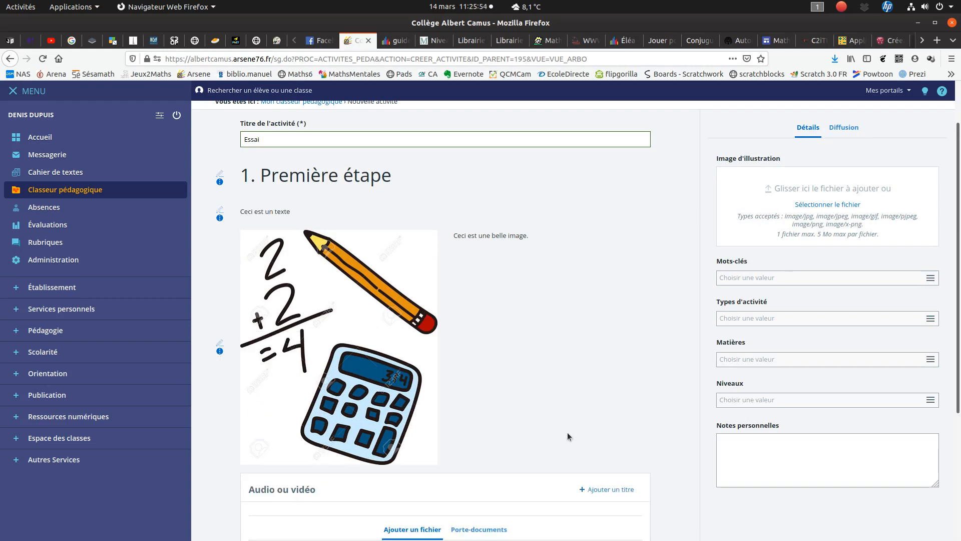
scroll(567, 437, "down", 5)
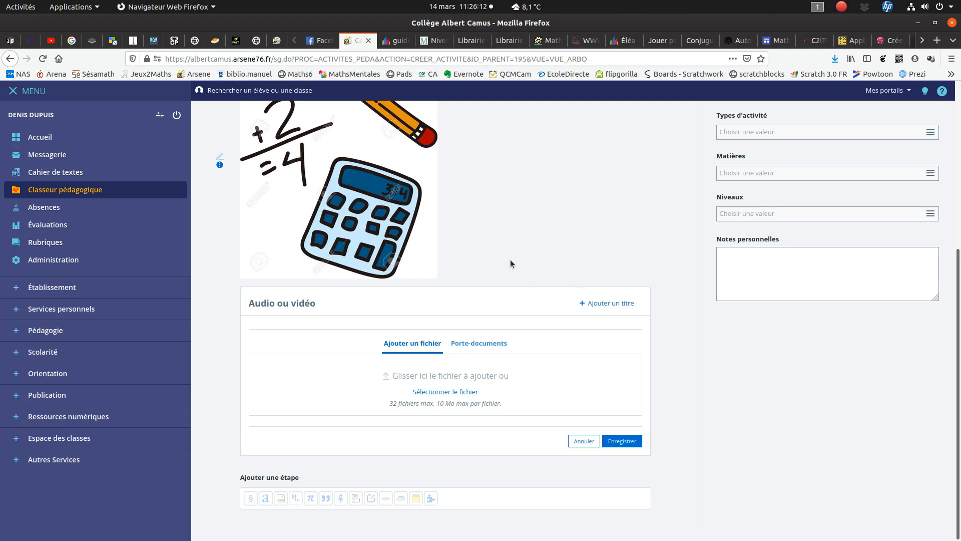
left_click(580, 441)
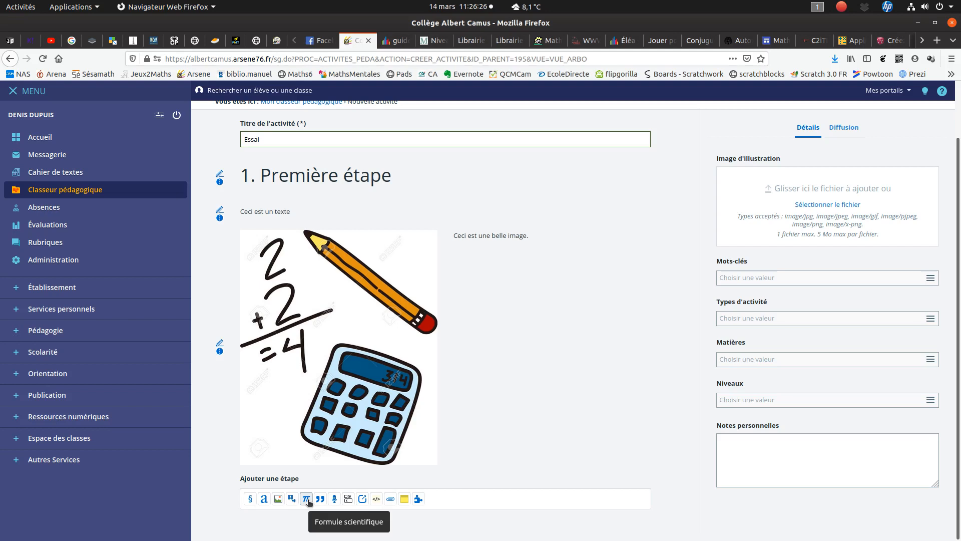
- Add a Citation step with the text "J'aime les maths" and the details "Moi", and save it
left_click(321, 499)
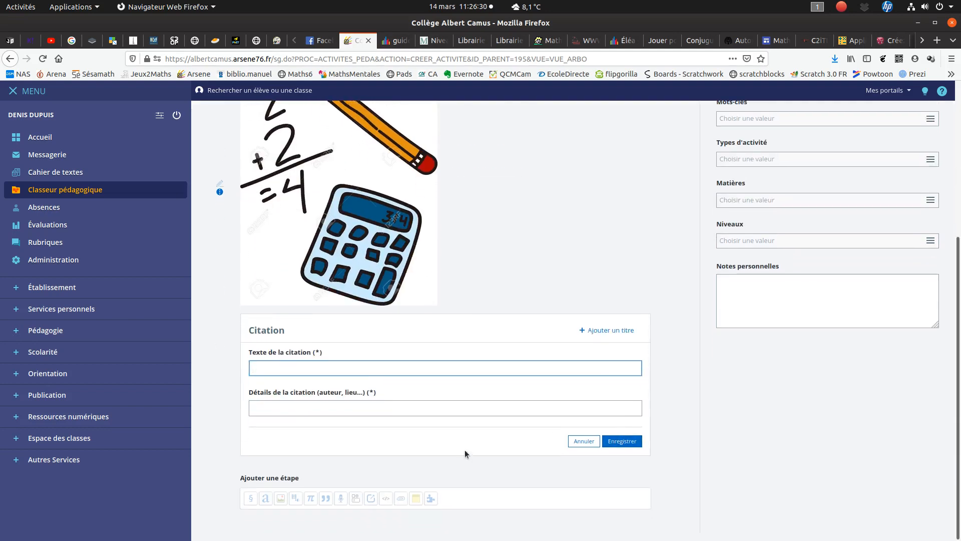
type("J'aime les maths")
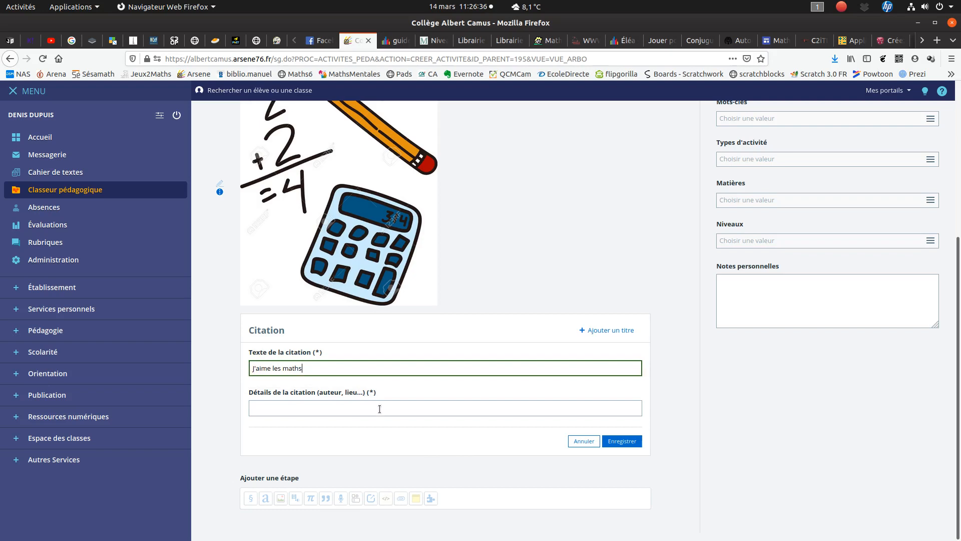
key("Tab")
type("Moi")
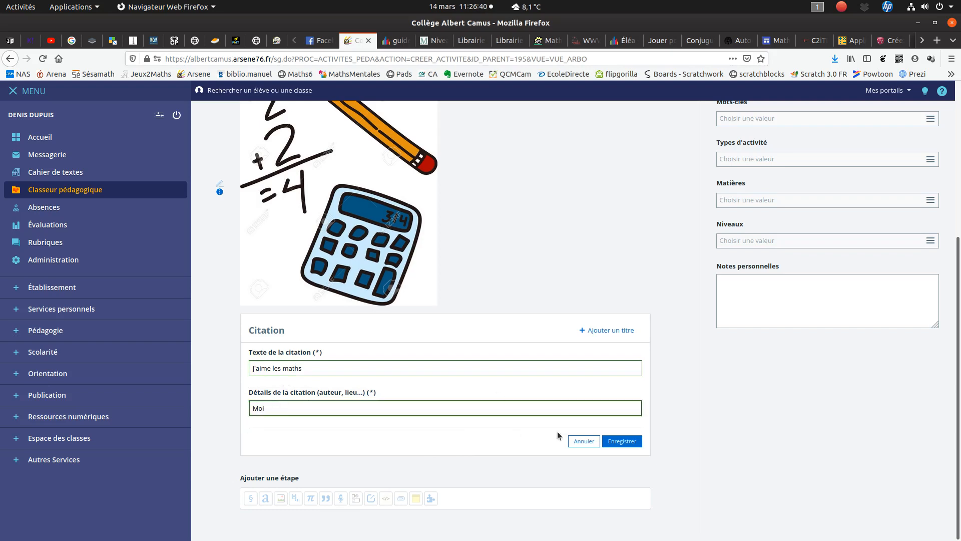
left_click(625, 441)
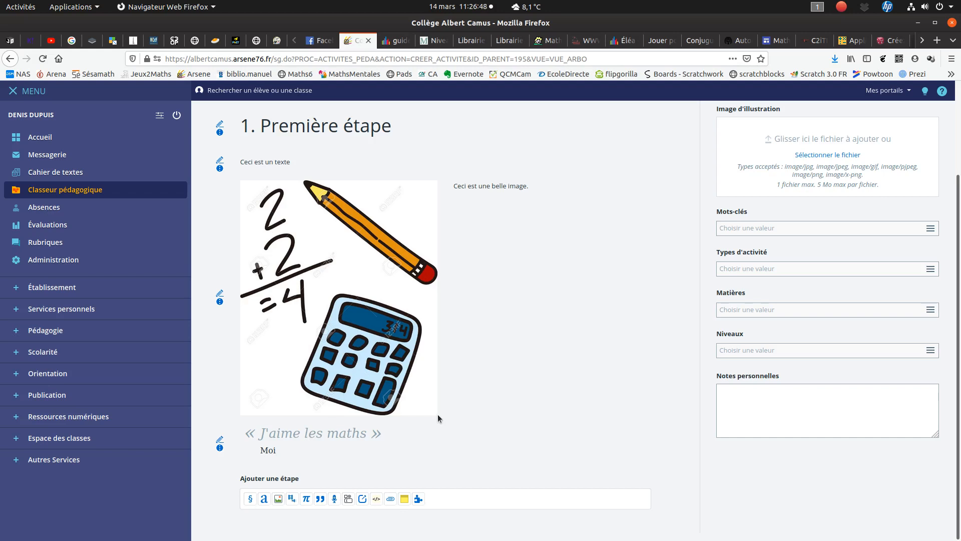
- Add an Enregistrement audio step with a recording of about 4 seconds, save it and play it back
left_click(335, 499)
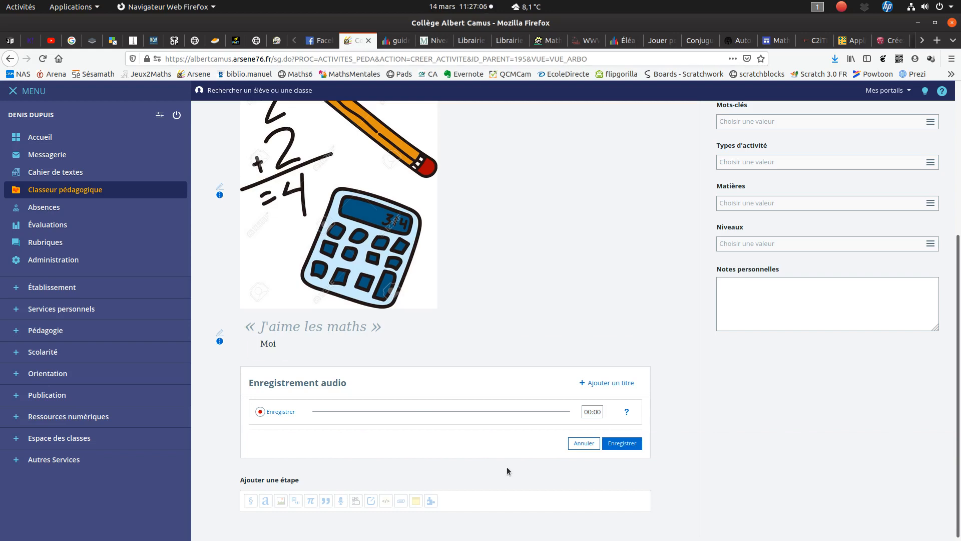
left_click(278, 412)
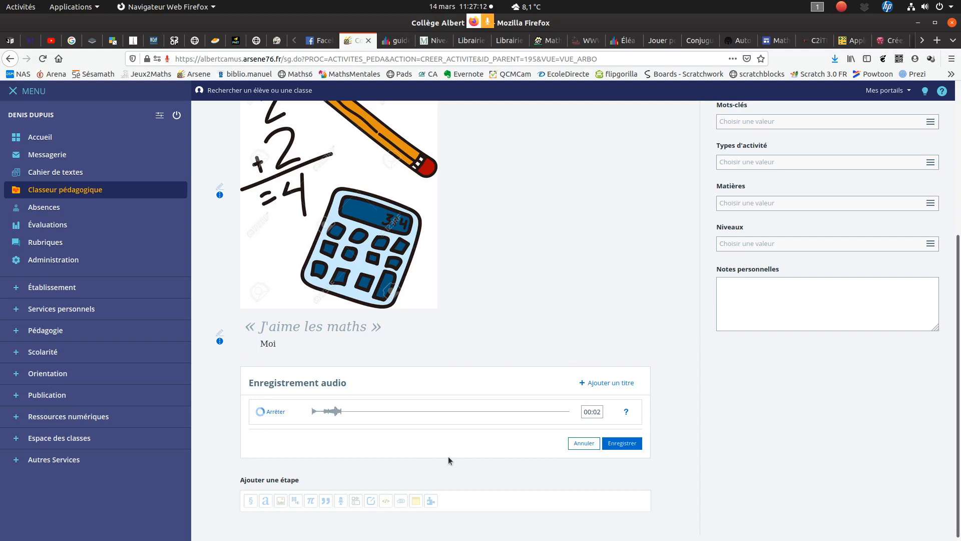
left_click(273, 412)
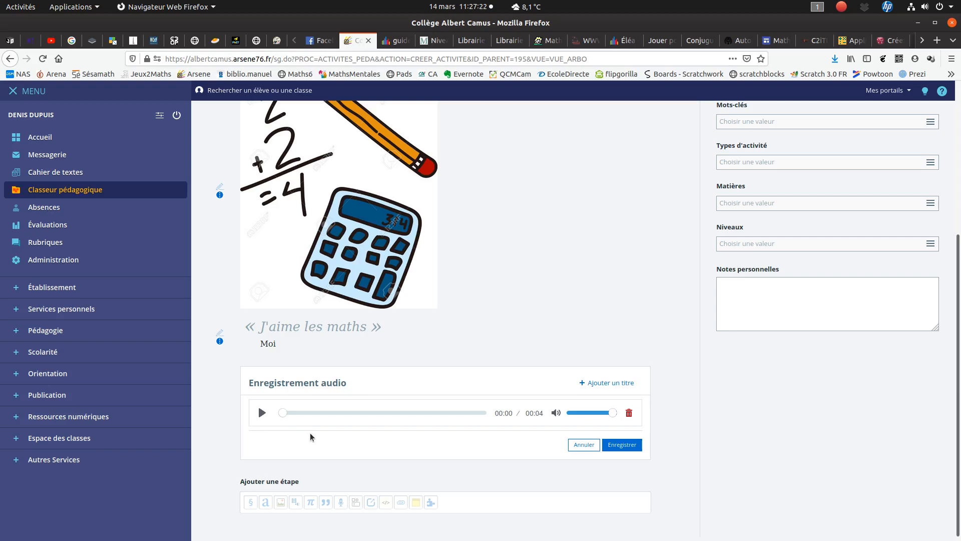
left_click(626, 446)
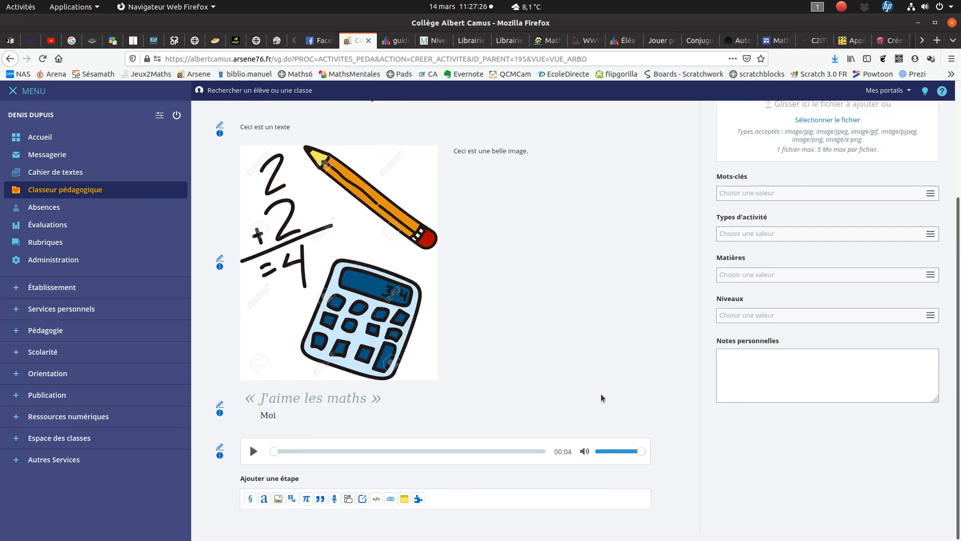
left_click(253, 452)
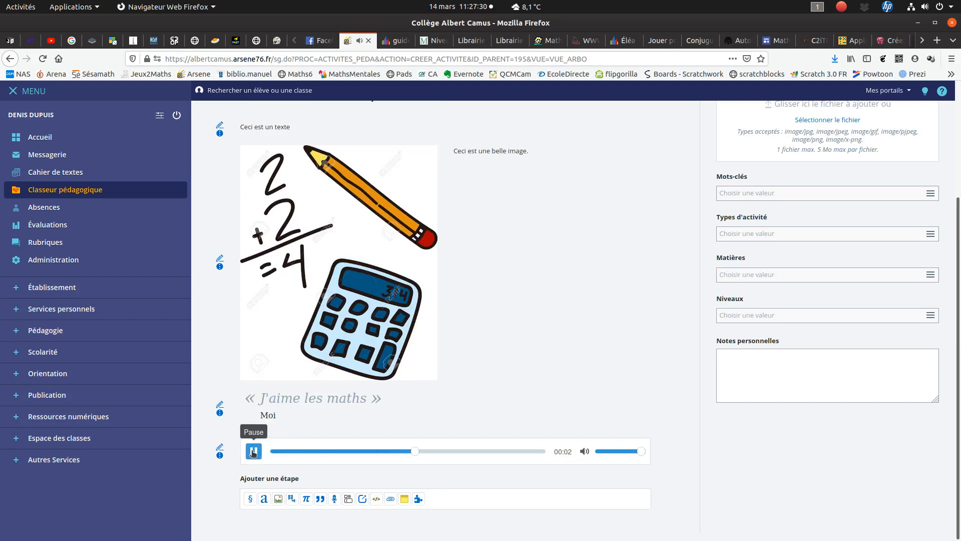
left_click(253, 452)
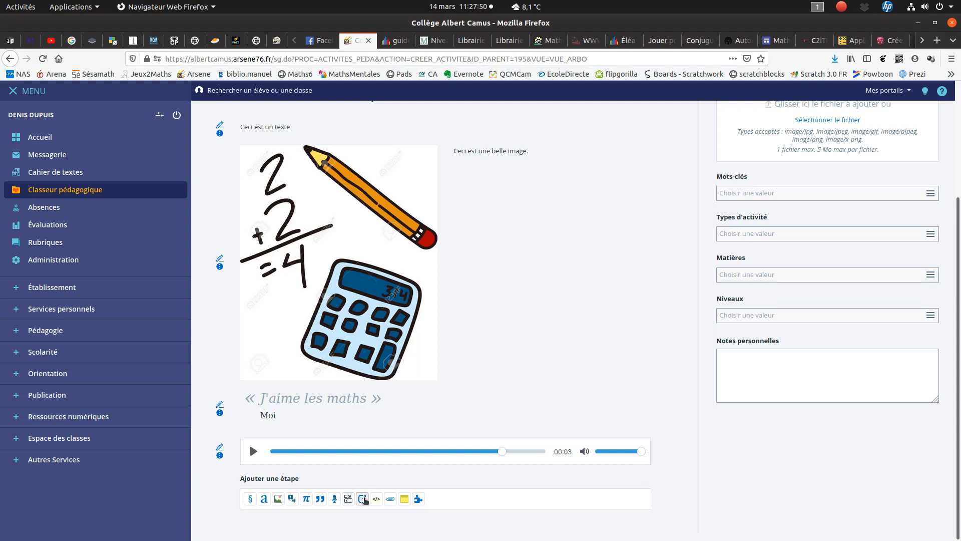
left_click(363, 499)
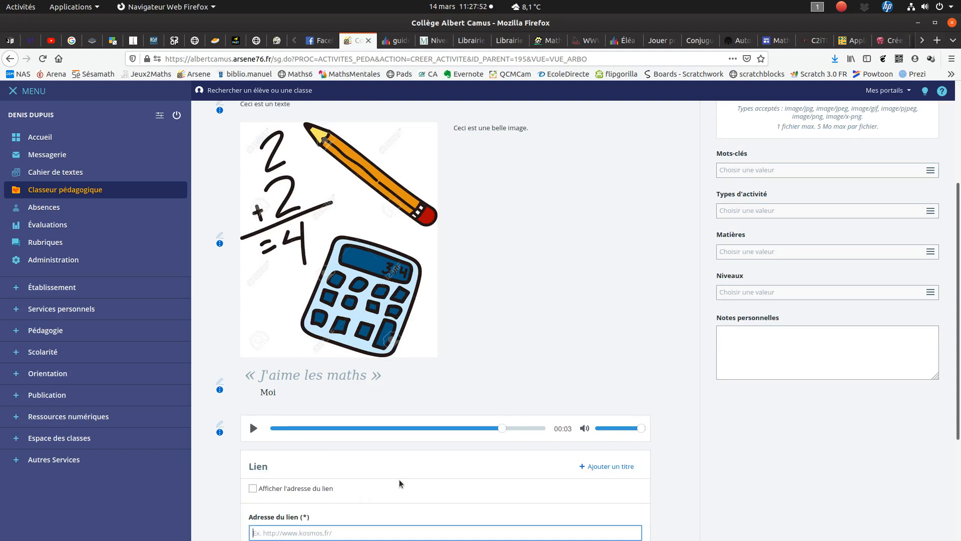
scroll(433, 467, "down", 3)
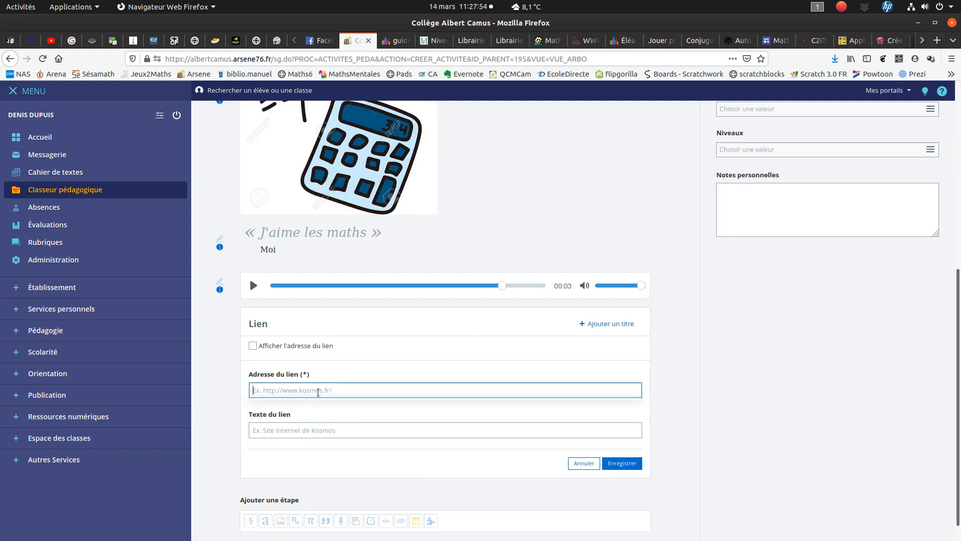
left_click(318, 392)
left_click(325, 404)
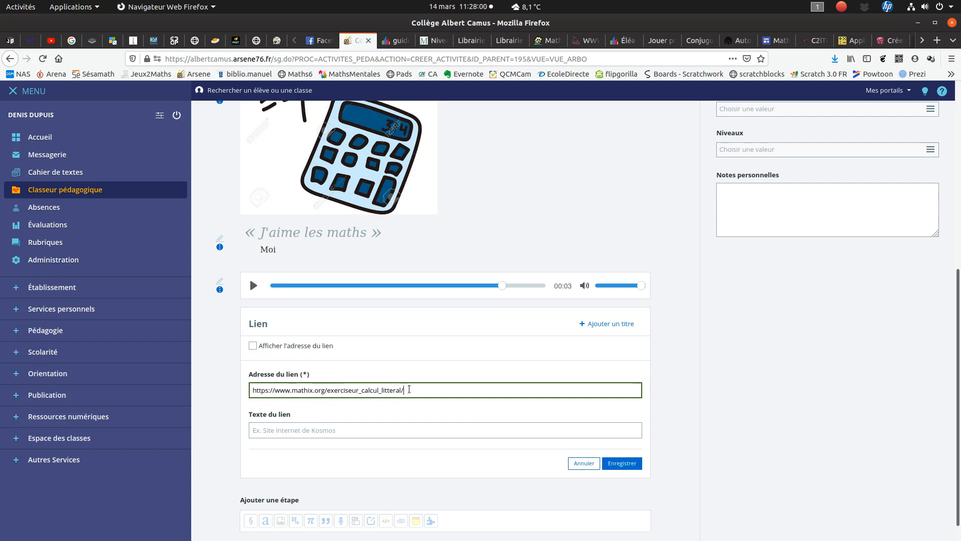
left_click(339, 431)
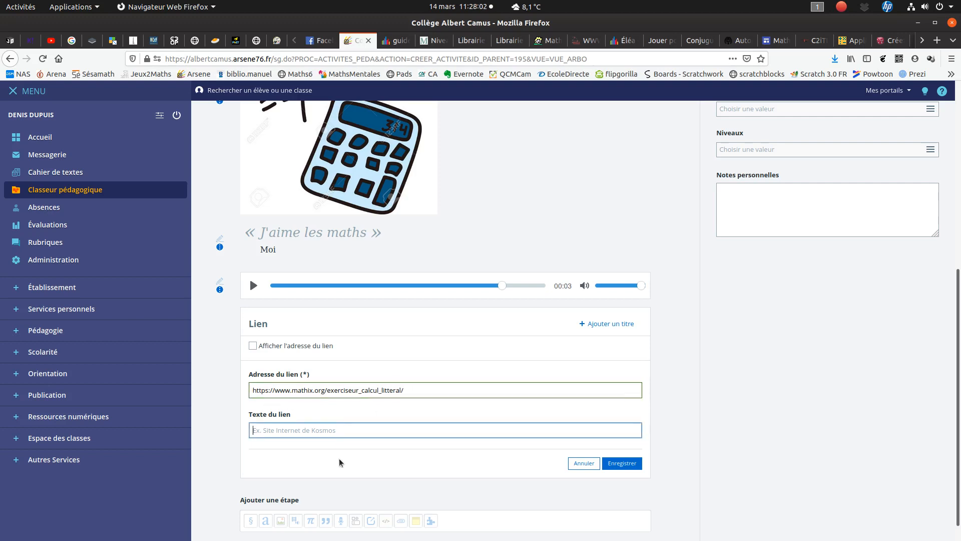
type("Lien")
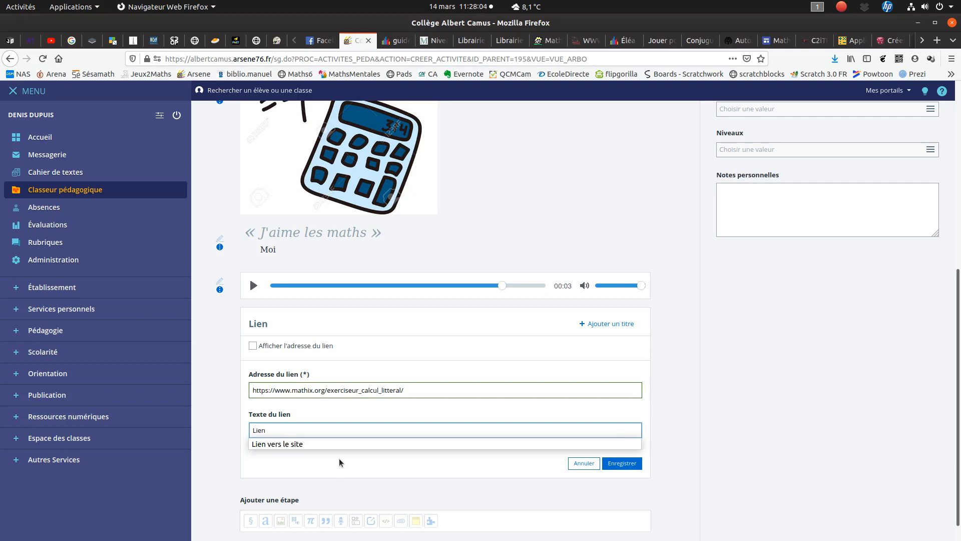
type(" vers un site")
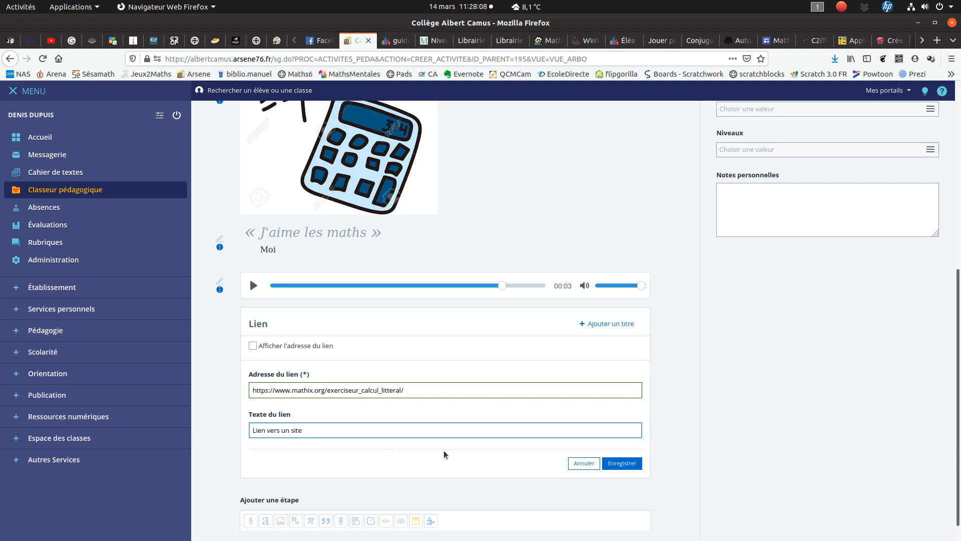
left_click(634, 463)
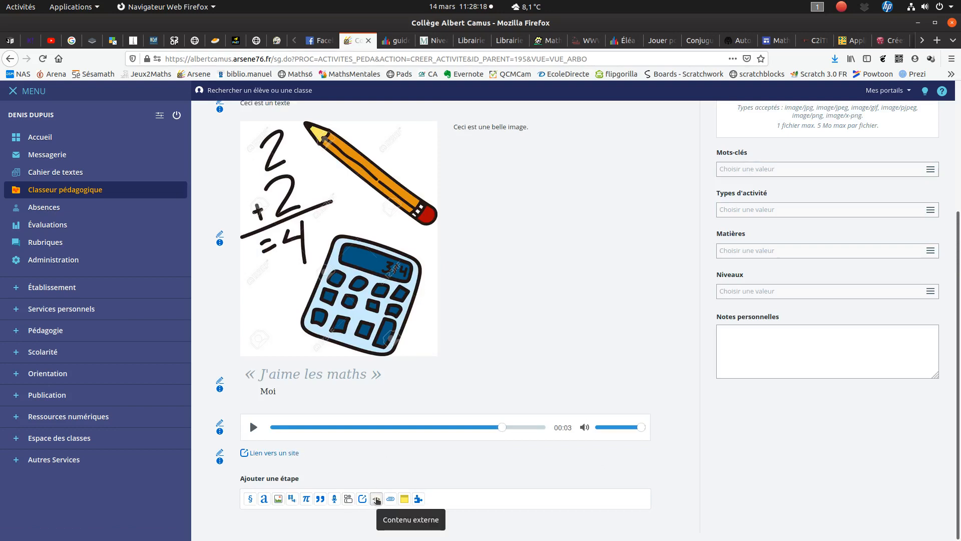
left_click(377, 499)
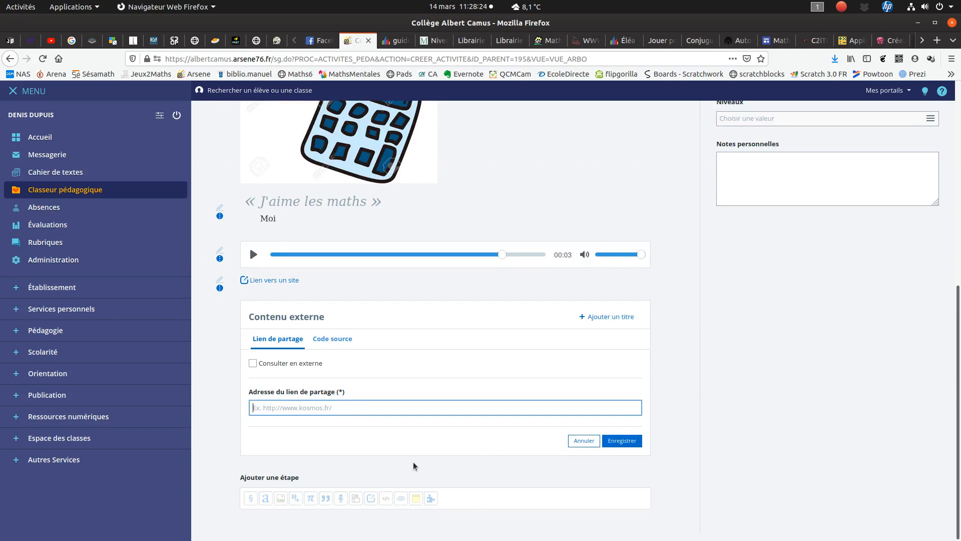
type("https://youtu.be/4St-lphWLM4")
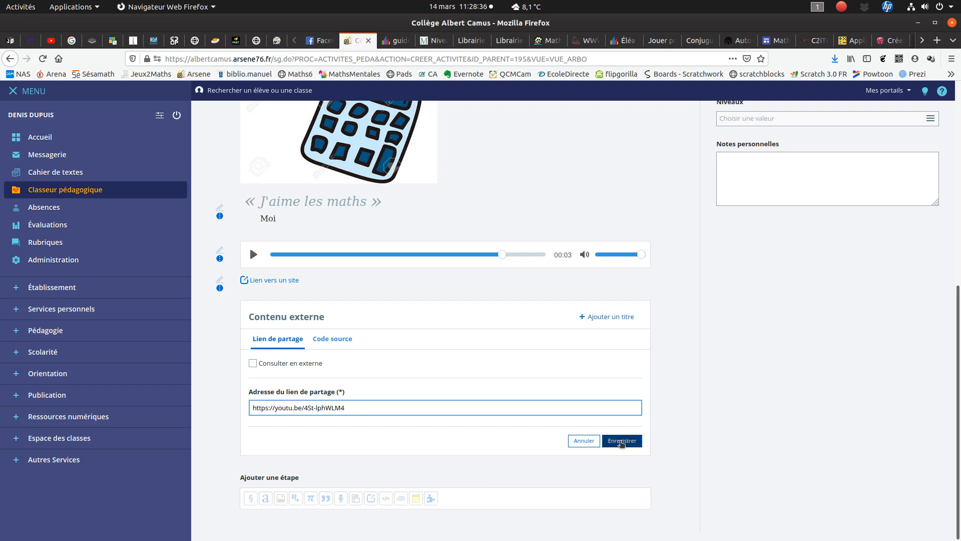
left_click(621, 441)
- Add a Pièces jointes step with the file "6 ème DM 4 tour Eiffel_19-20.pdf" from the Bureau folder and save it
scroll(680, 399, "down", 2)
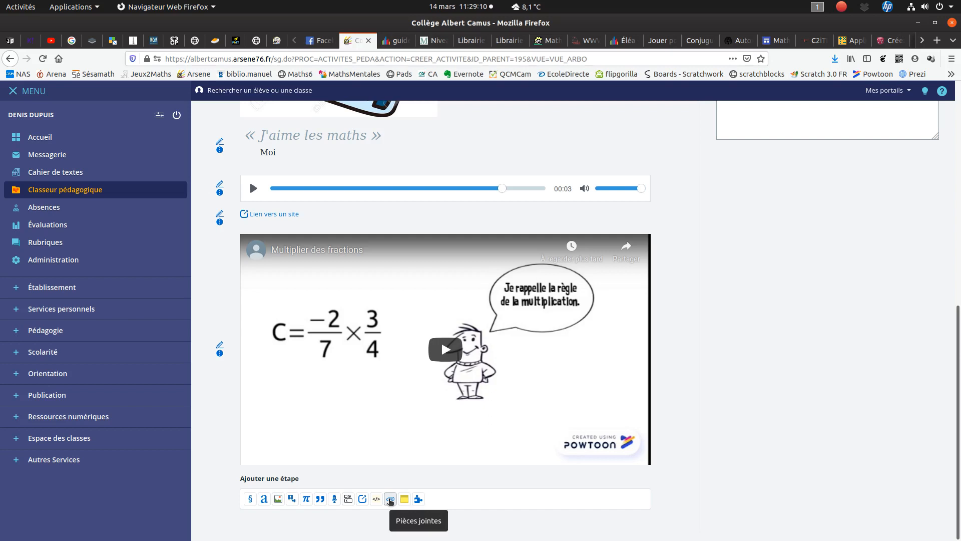
left_click(390, 499)
scroll(721, 457, "down", 4)
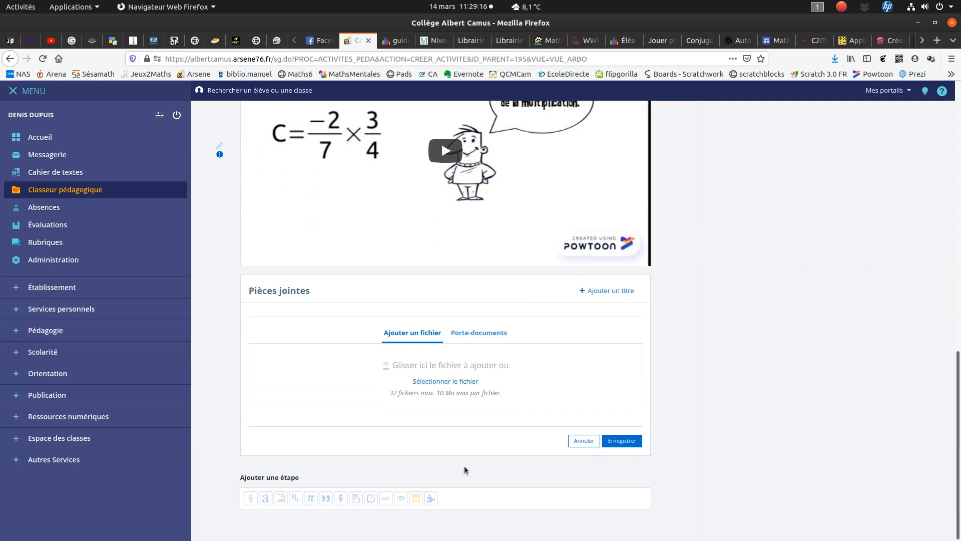
left_click(470, 380)
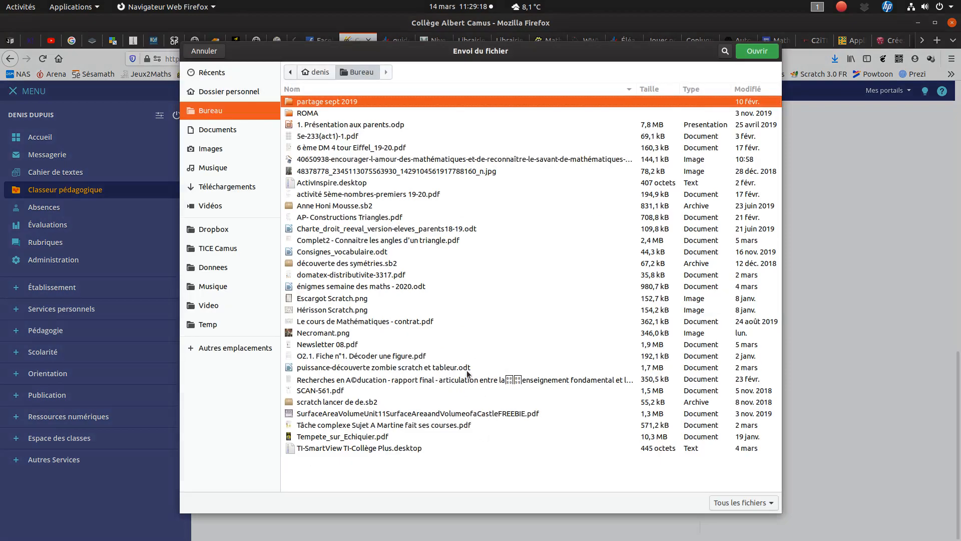
left_click(373, 149)
double_click(373, 148)
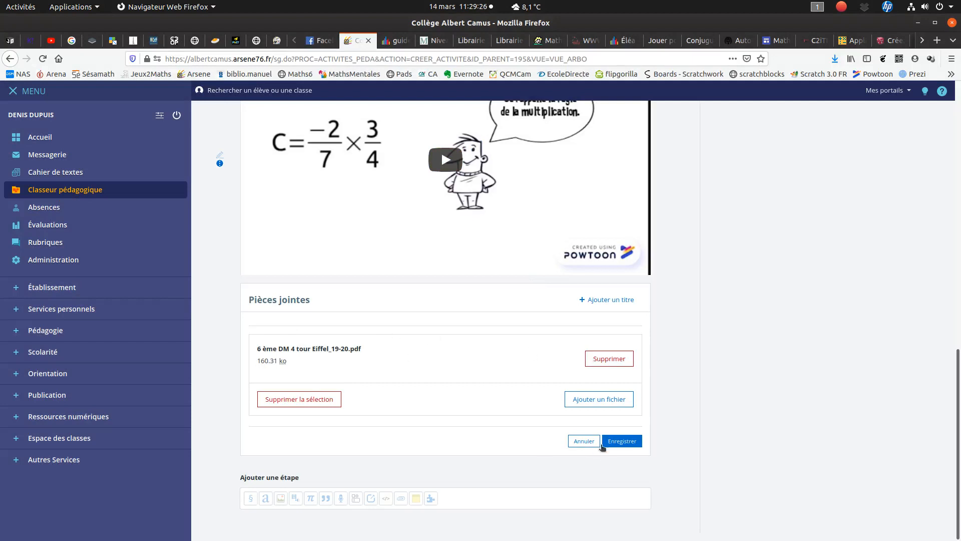
left_click(621, 442)
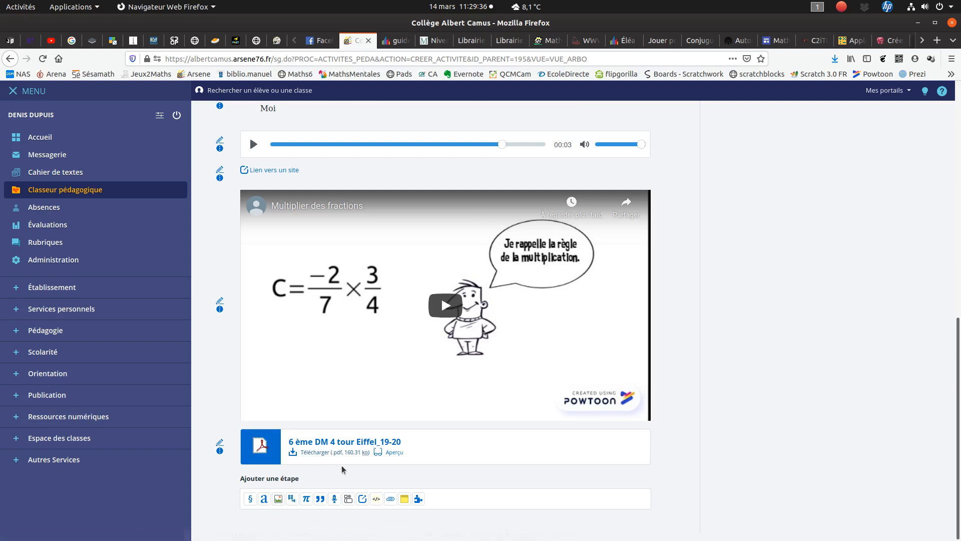
- Preview the attached tour Eiffel PDF down through its pages and close the preview
left_click(393, 452)
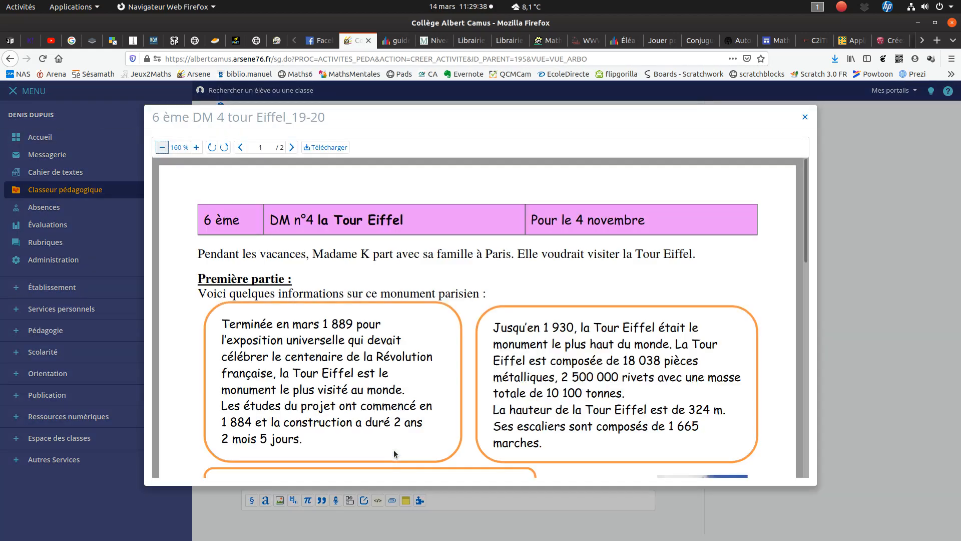
scroll(499, 345, "down", 10)
scroll(497, 344, "down", 5)
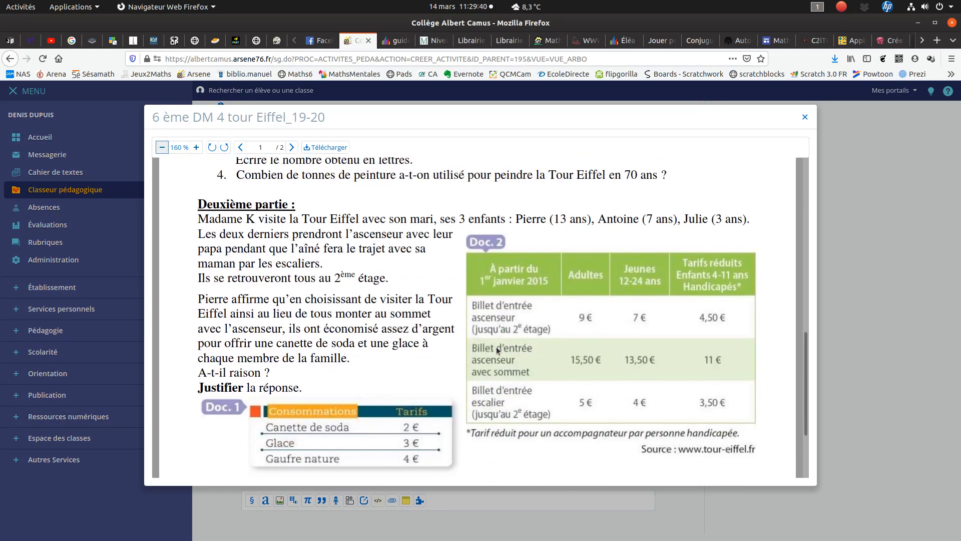
left_click(805, 116)
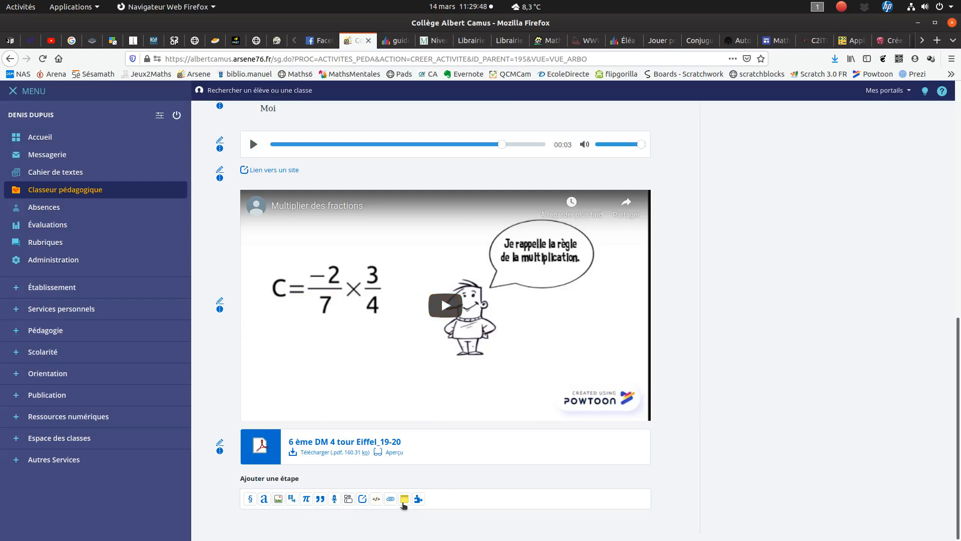
- Add an À retenir step in the pink colour with the content "Bien apprendre le cours" and save it
left_click(404, 499)
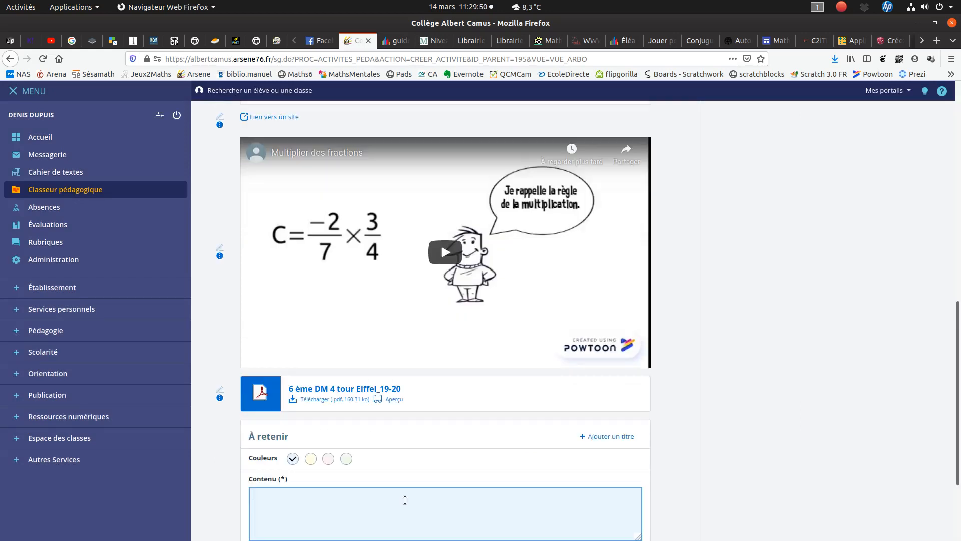
scroll(473, 475, "down", 3)
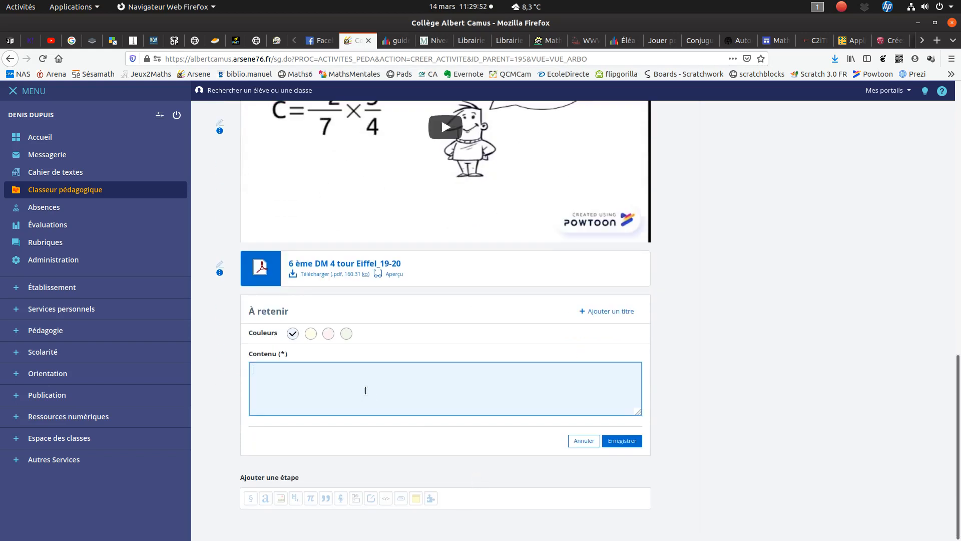
type("Bien apprendre le cours")
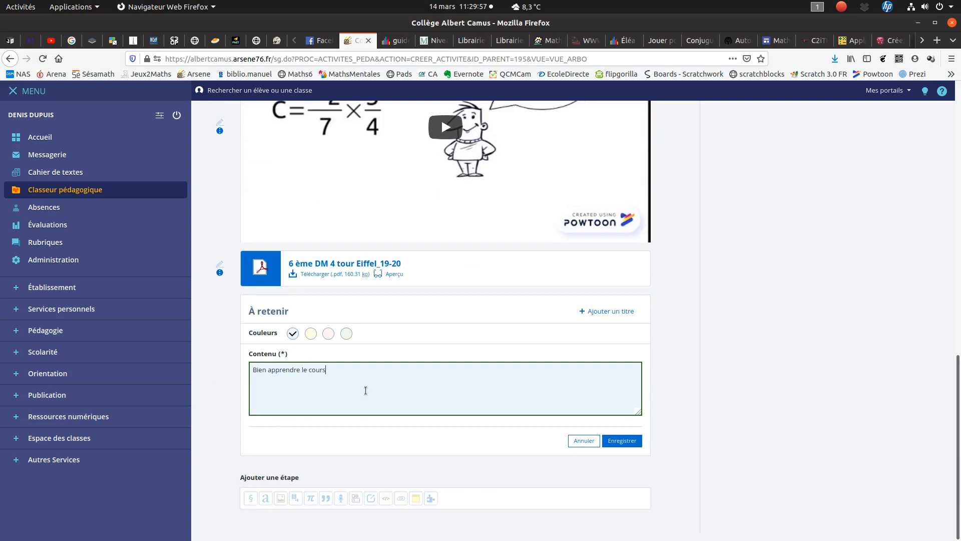
left_click(328, 335)
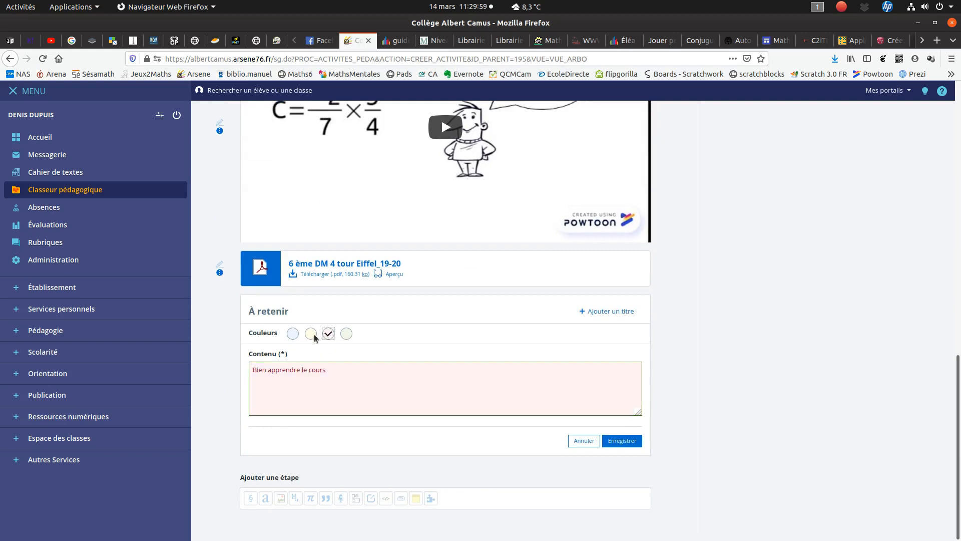
left_click(622, 441)
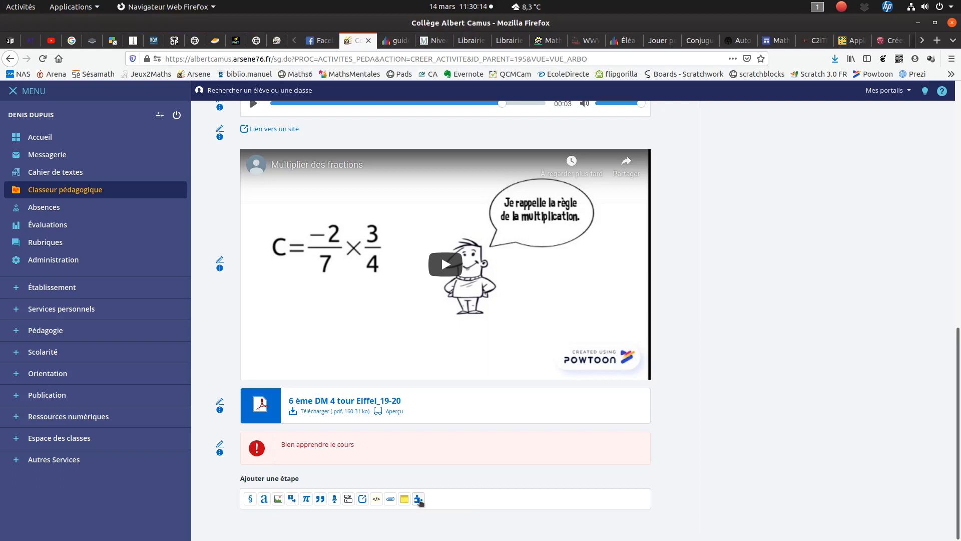
- Add an Exerciseur step, look through the available activity types and choose Cartes question
left_click(419, 499)
scroll(661, 408, "down", 6)
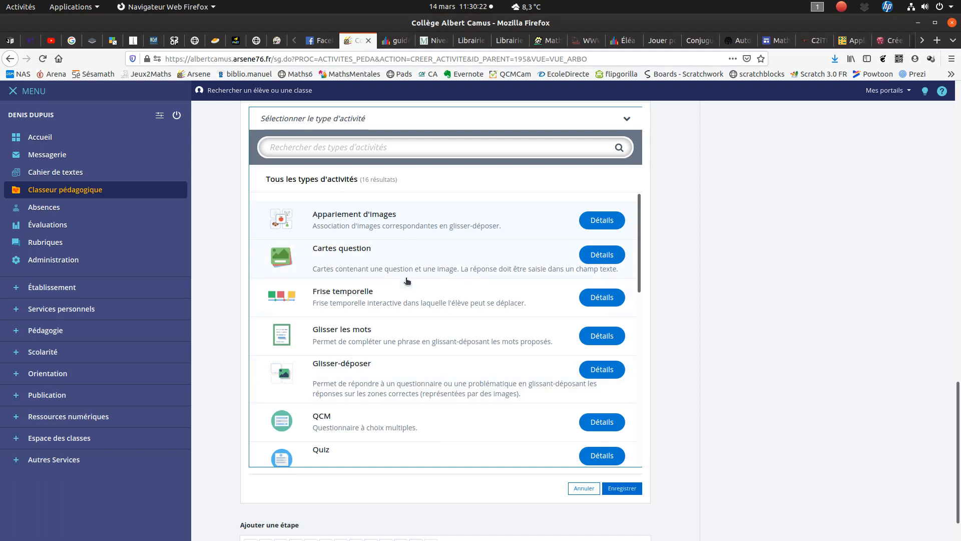
scroll(393, 423, "down", 4)
scroll(383, 308, "up", 1)
scroll(396, 334, "down", 6)
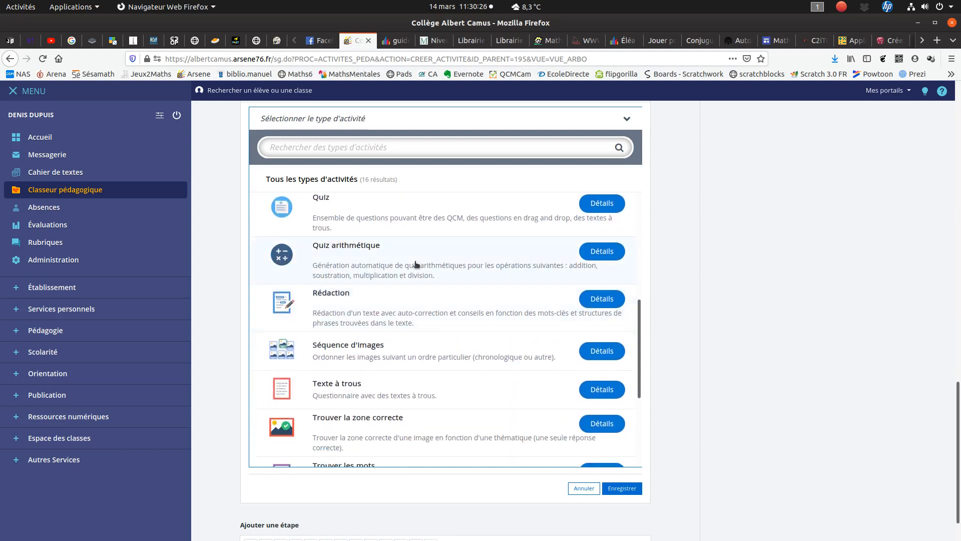
scroll(414, 309, "down", 4)
scroll(413, 310, "down", 2)
scroll(464, 344, "up", 12)
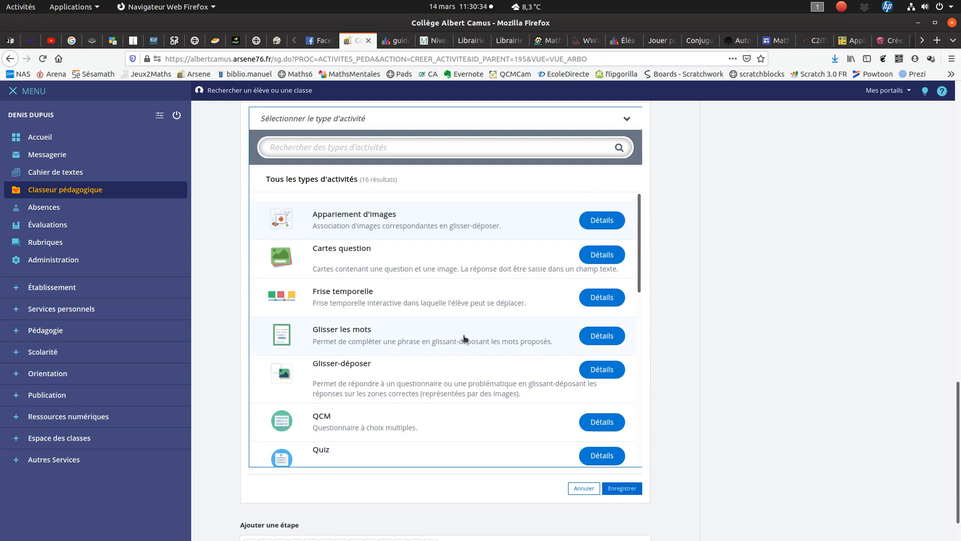
left_click(416, 258)
- Give the question card exercise the title "Calculs" and the instruction "Réponds aux questions"
scroll(621, 346, "down", 2)
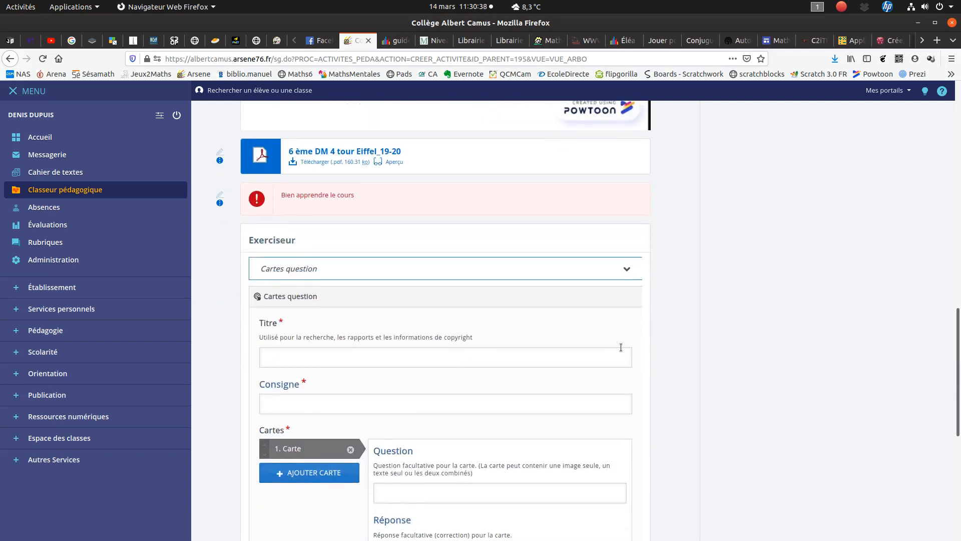
scroll(223, 285, "down", 3)
left_click(268, 270)
type("Calculs")
left_click(295, 316)
type("Répoin")
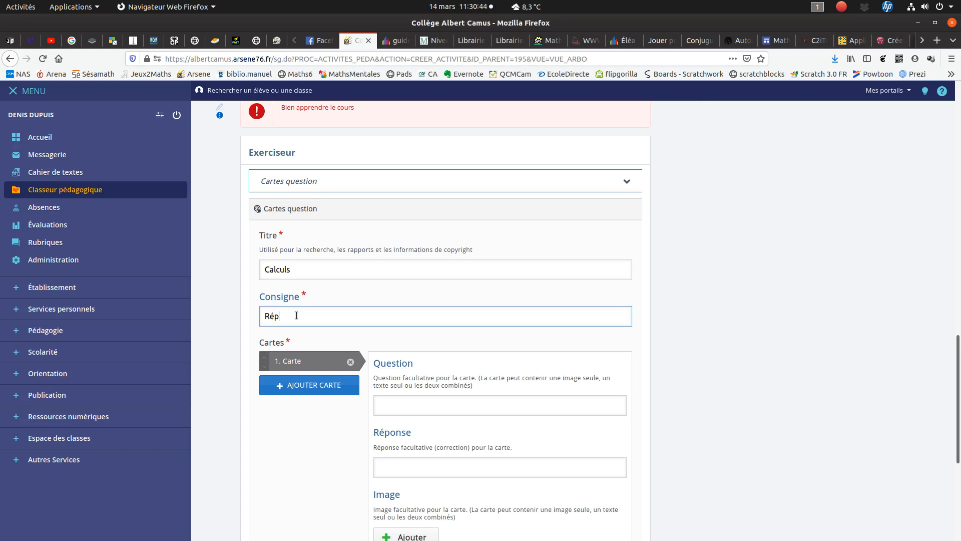
key("BackSpace")
key("BackSpace")
type("nds au")
scroll(533, 338, "down", 3)
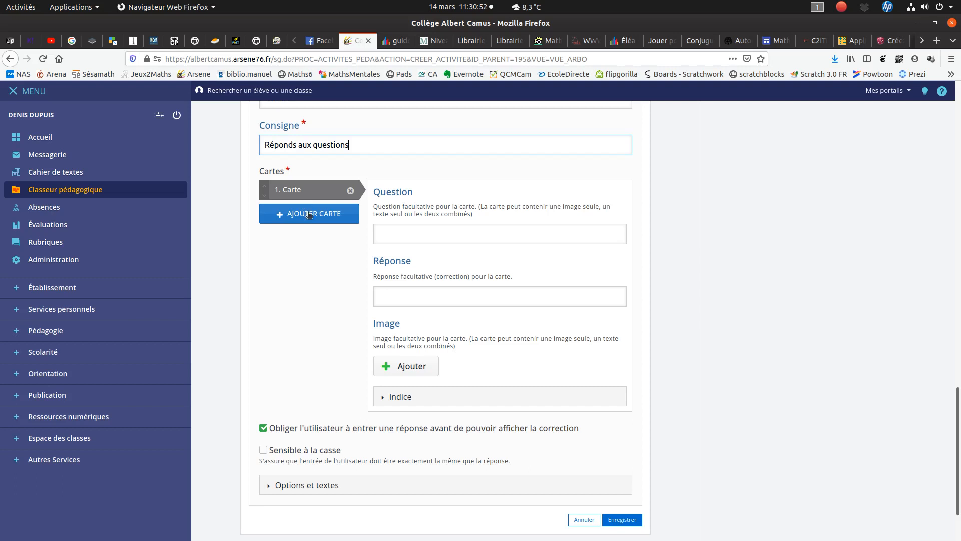
- Fill in the first card with the question "2 + 2 = ?", the answer 4 and the 40650938-encourager-l-amour-des-mathématiques image from Bureau
left_click(388, 231)
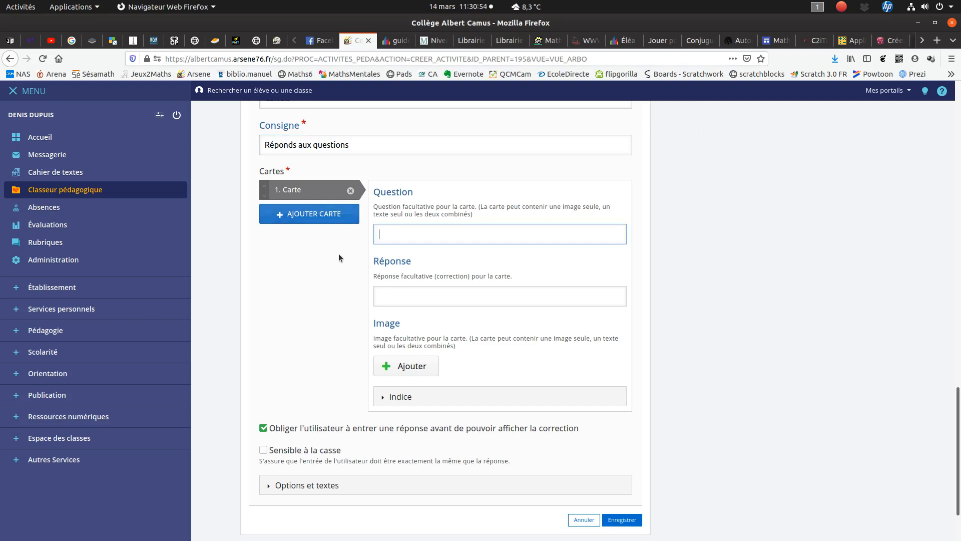
type("2 + 2 = ?")
left_click(450, 299)
type("4")
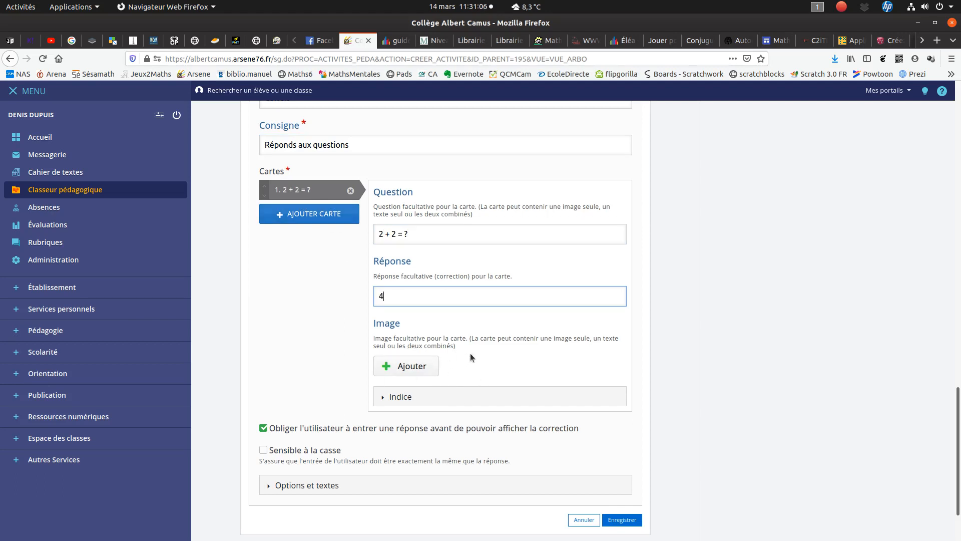
left_click(415, 368)
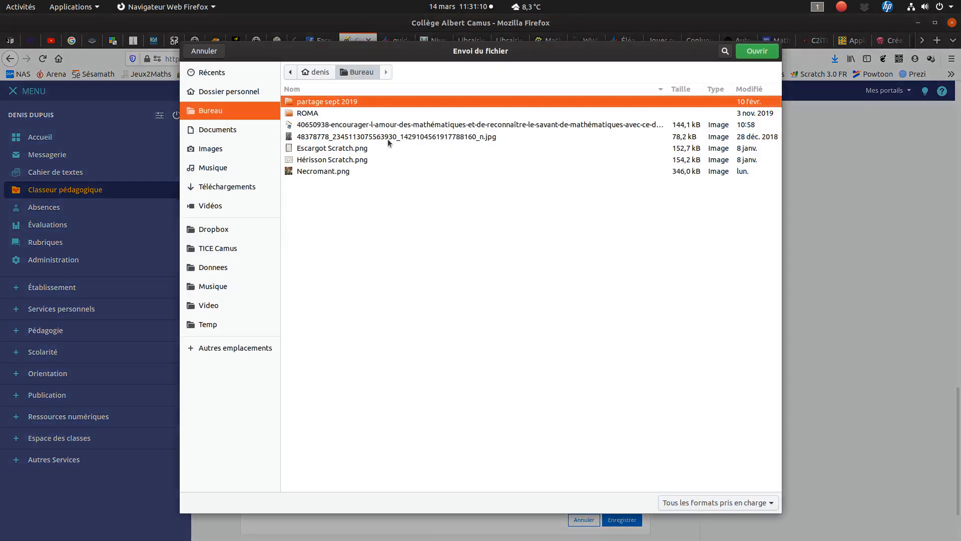
double_click(399, 126)
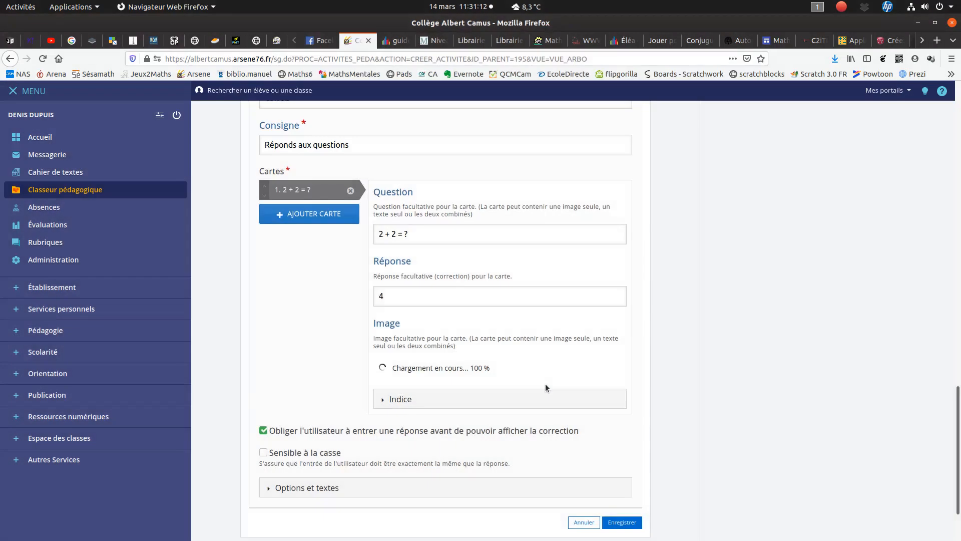
- Add a second card with the question "5 + 3 = ?" and the answer 8
left_click(303, 214)
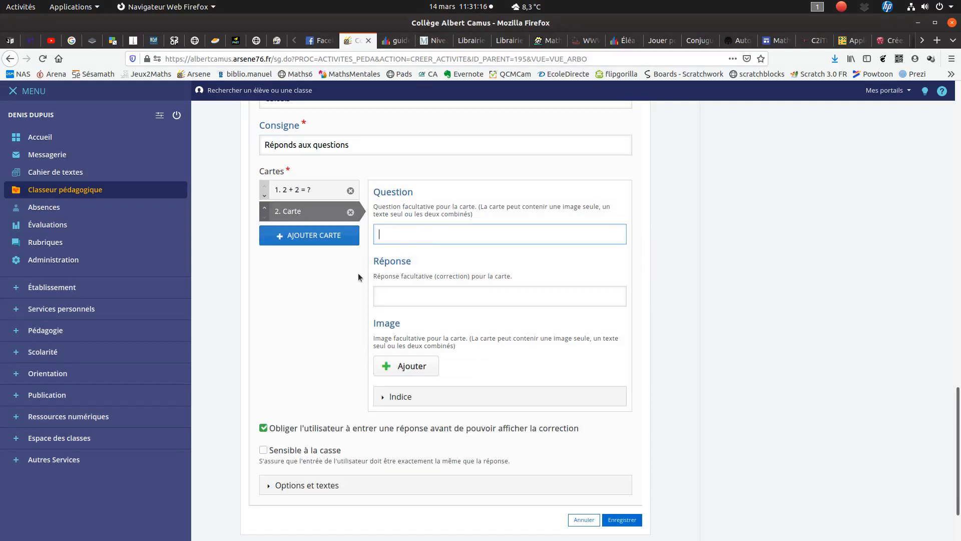
type("5 + 3 = ?")
key("Tab")
type("8")
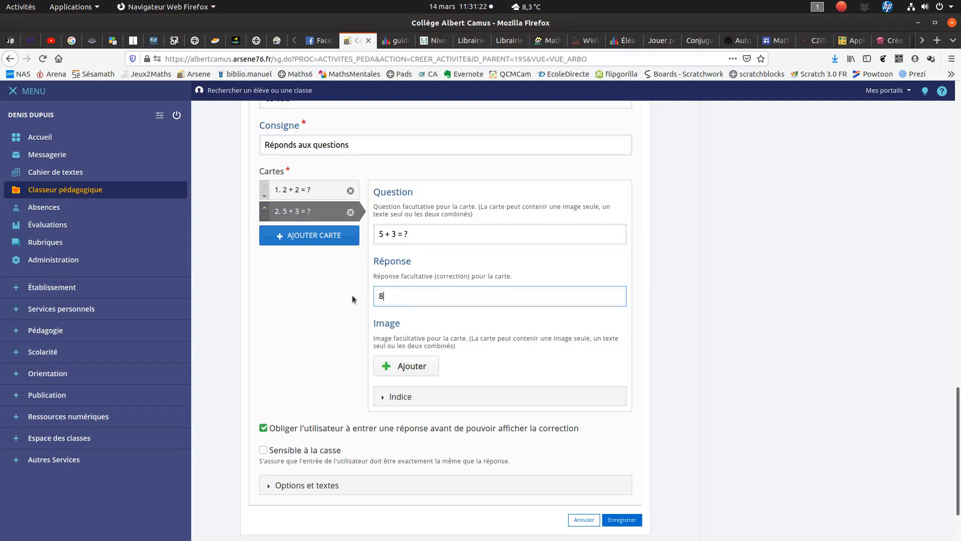
- Add the 40650938-encourager-l-amour-des-mathématiques image from Bureau to the second card and save the exercise
left_click(416, 366)
double_click(330, 125)
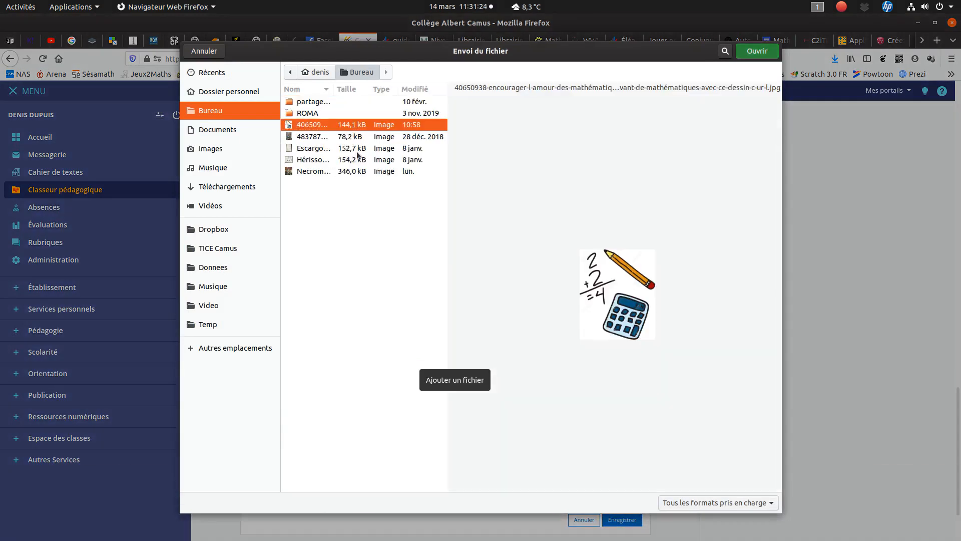
scroll(339, 373, "down", 4)
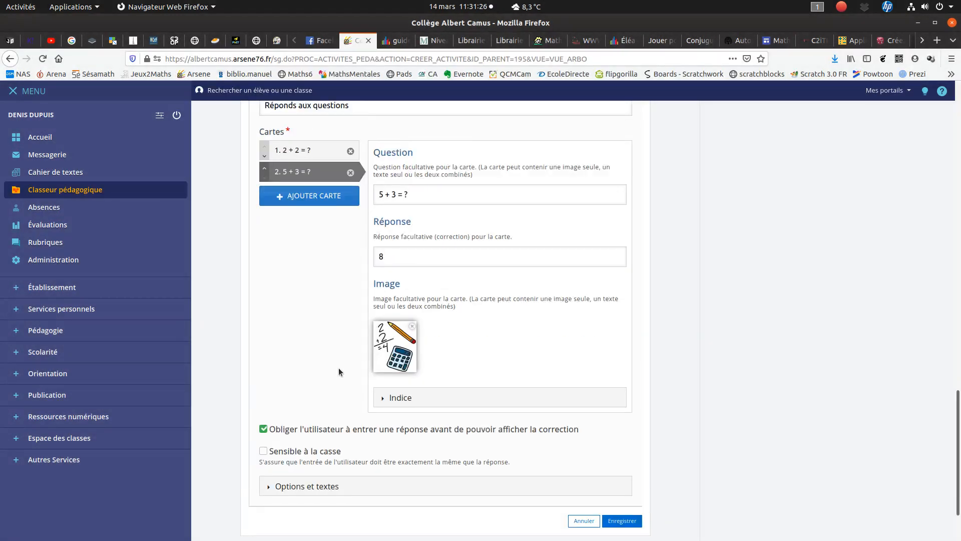
scroll(331, 251, "up", 4)
scroll(336, 268, "down", 4)
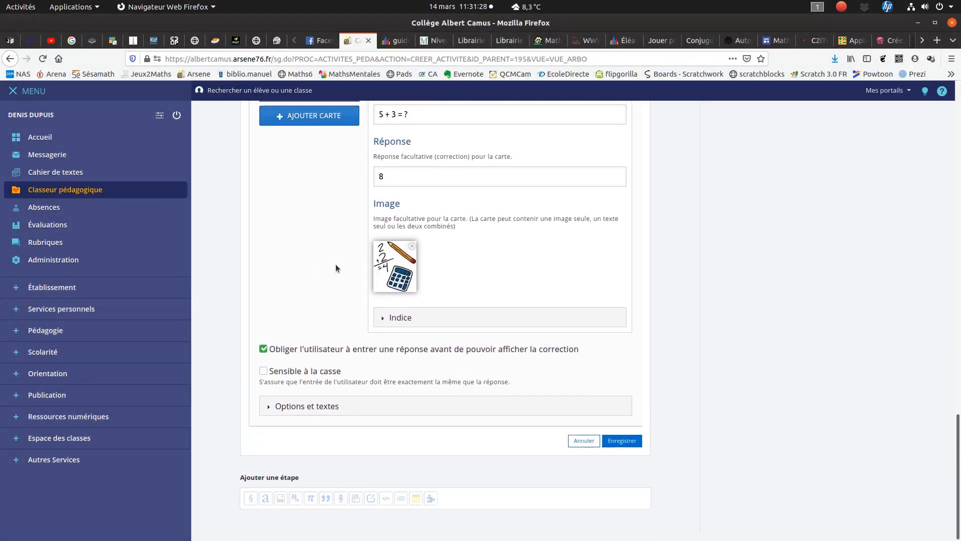
left_click(620, 440)
- Test the Calculs exercise by answering 4 to the first card, verifying it and returning to that card
scroll(665, 402, "down", 5)
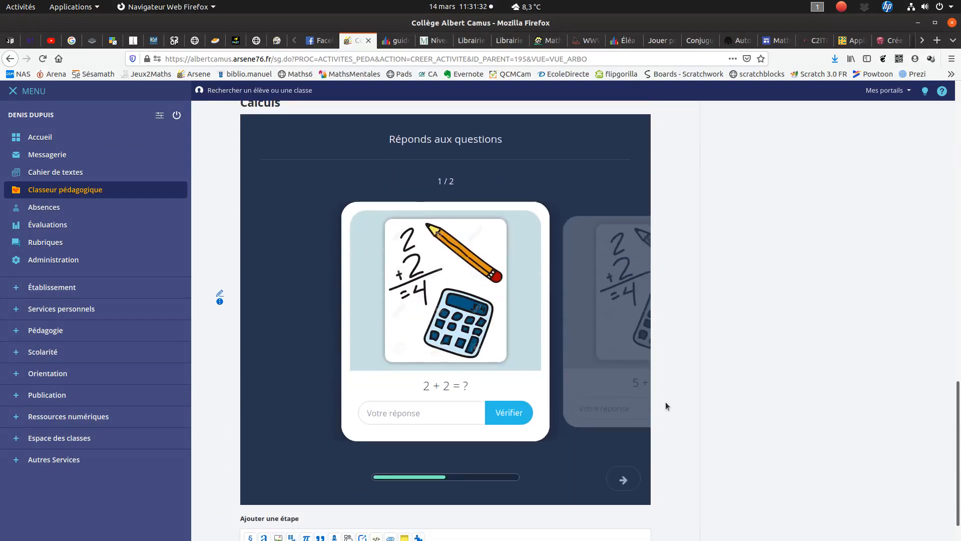
left_click(617, 481)
left_click(272, 478)
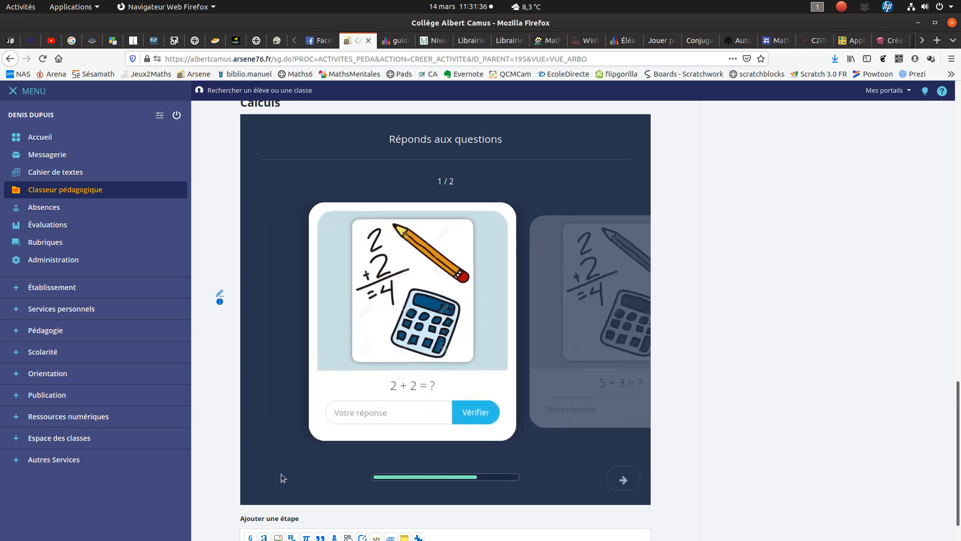
left_click(388, 422)
type("4")
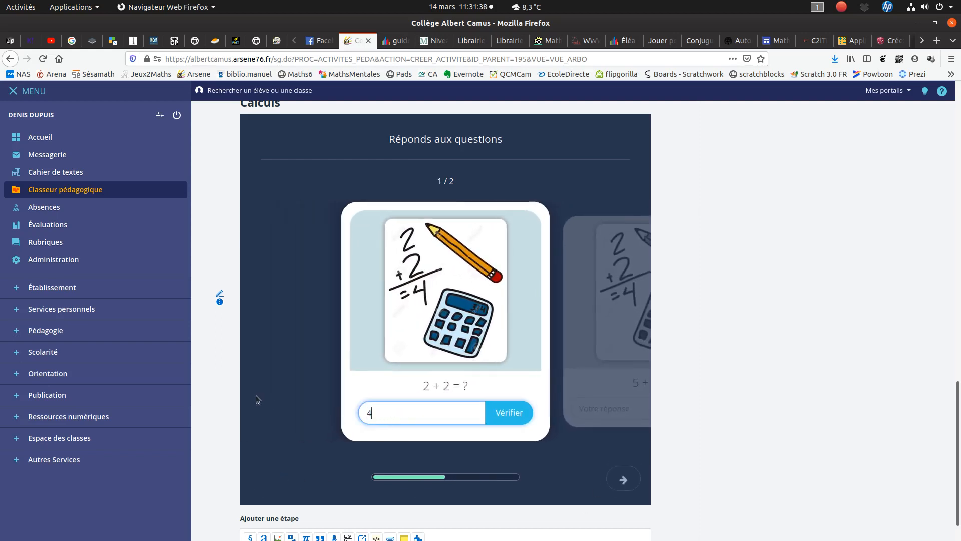
left_click(516, 413)
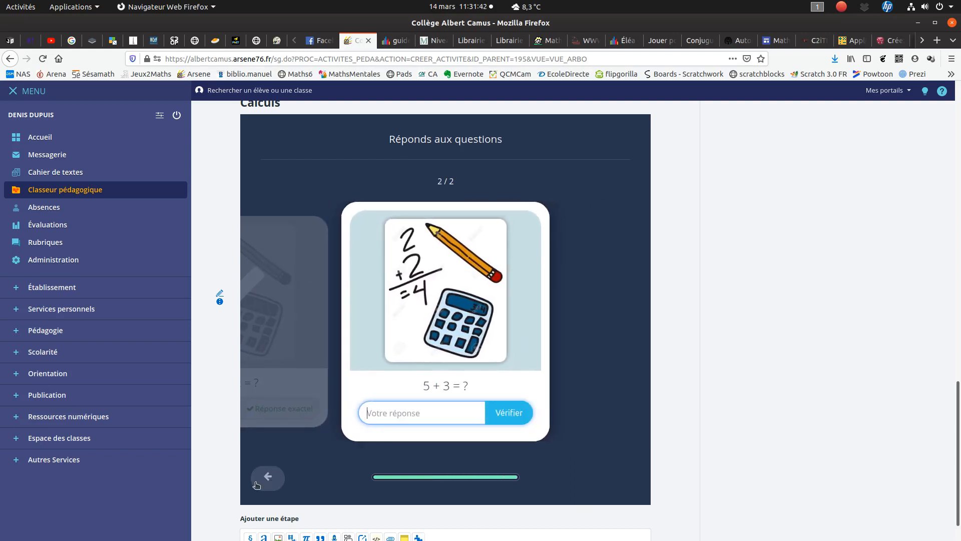
left_click(261, 480)
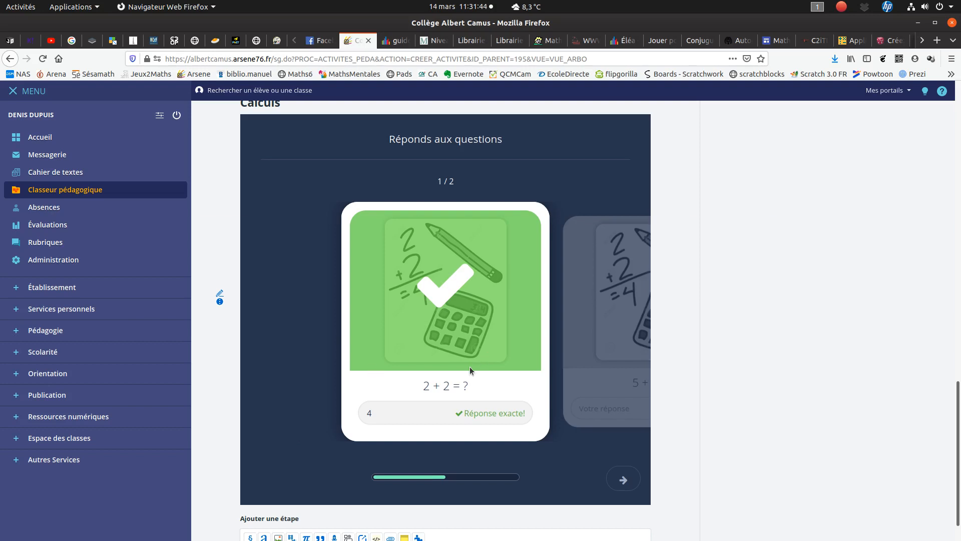
- Review the steps of the "Essai" activity and save the whole activity
scroll(315, 370, "down", 1)
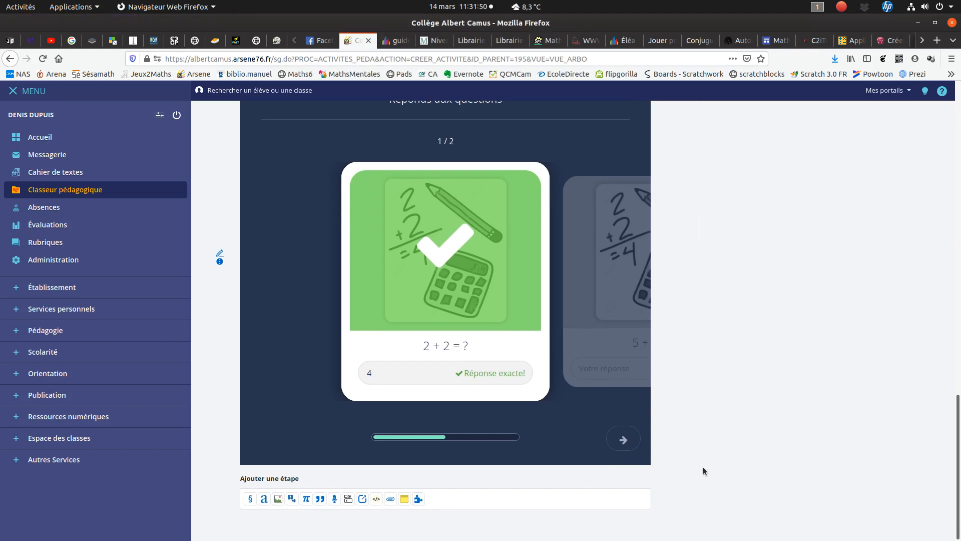
scroll(703, 466, "up", 8)
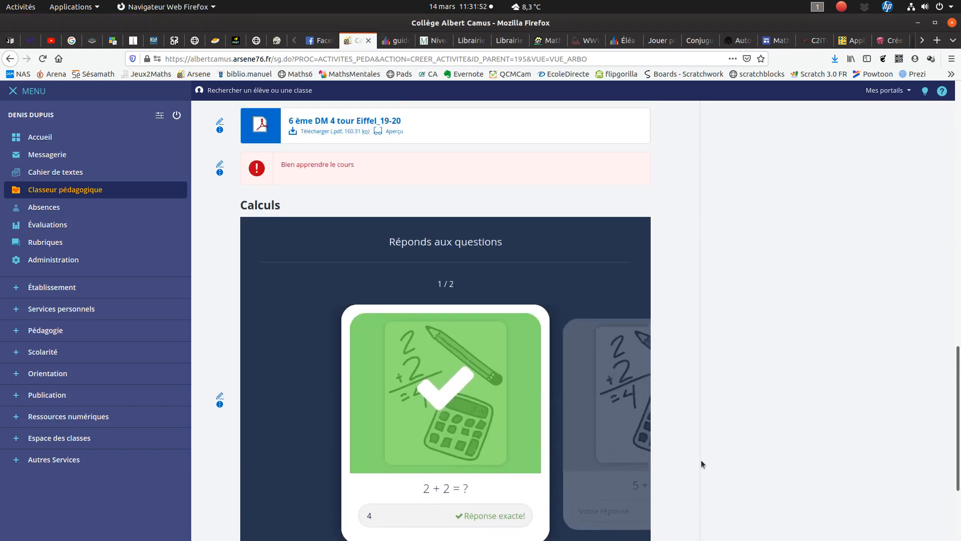
scroll(701, 461, "up", 15)
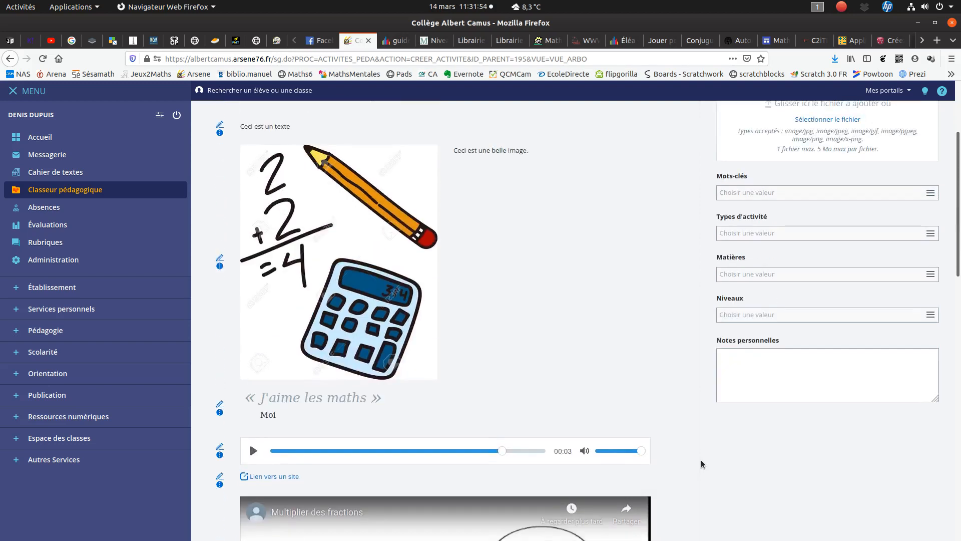
scroll(586, 318, "down", 8)
scroll(585, 329, "up", 8)
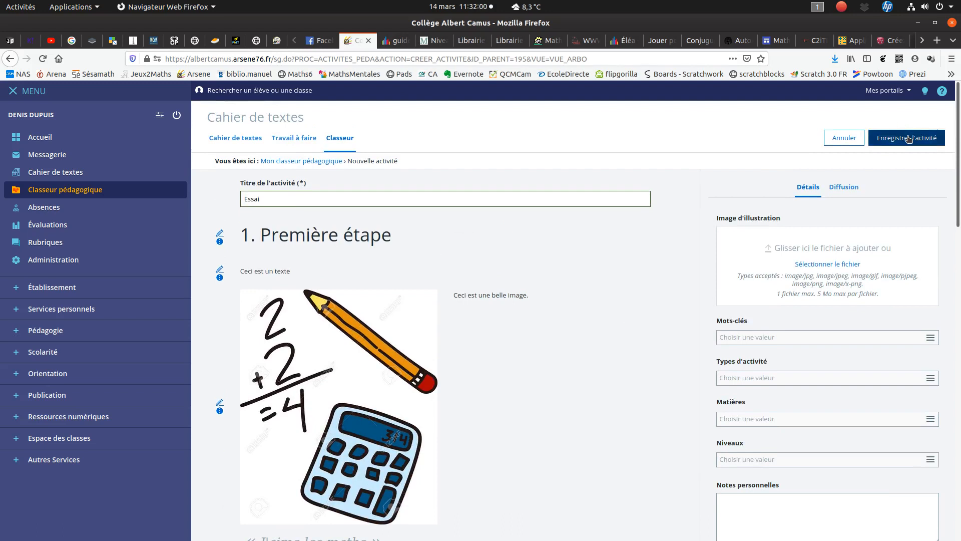
left_click(909, 139)
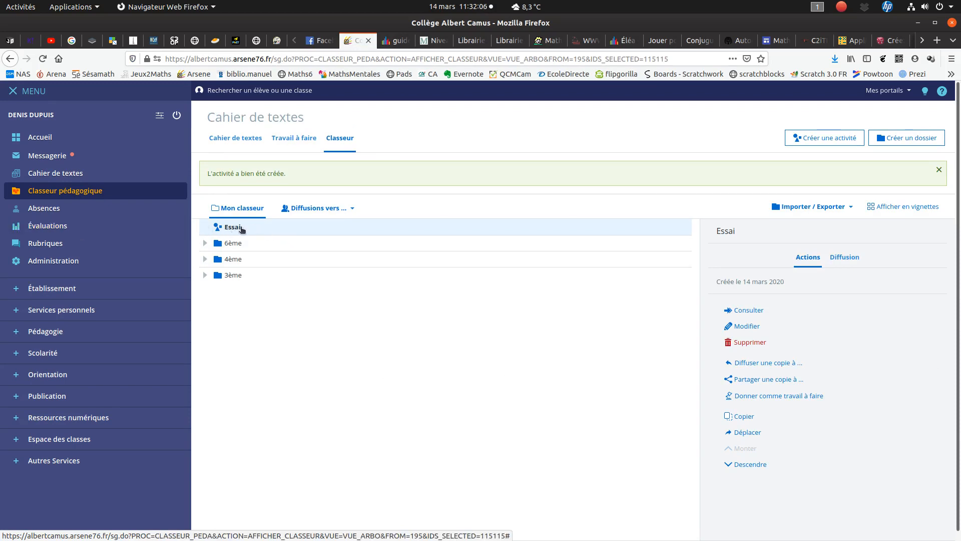
- Consult the saved "Essai" activity in full screen, look through its content and close it
left_click(241, 228)
left_click(241, 227)
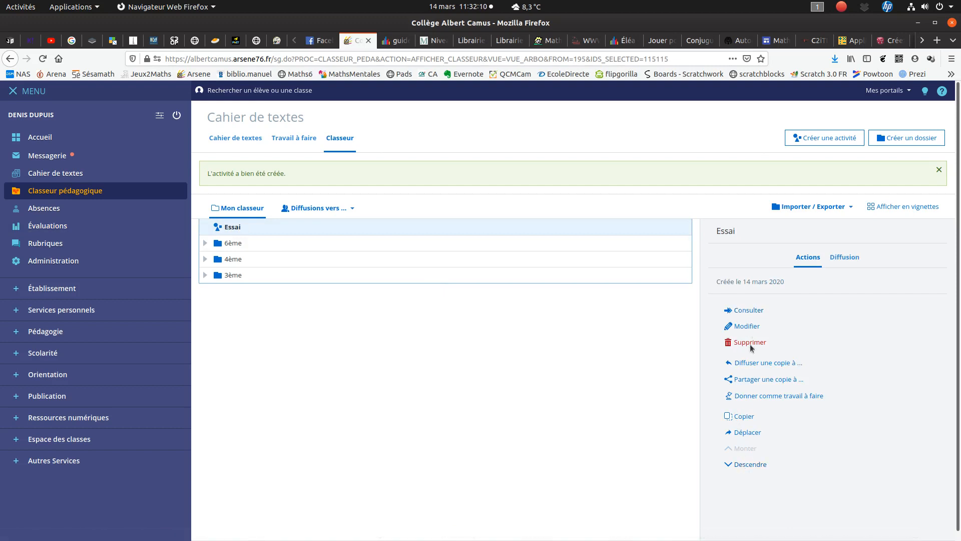
left_click(754, 311)
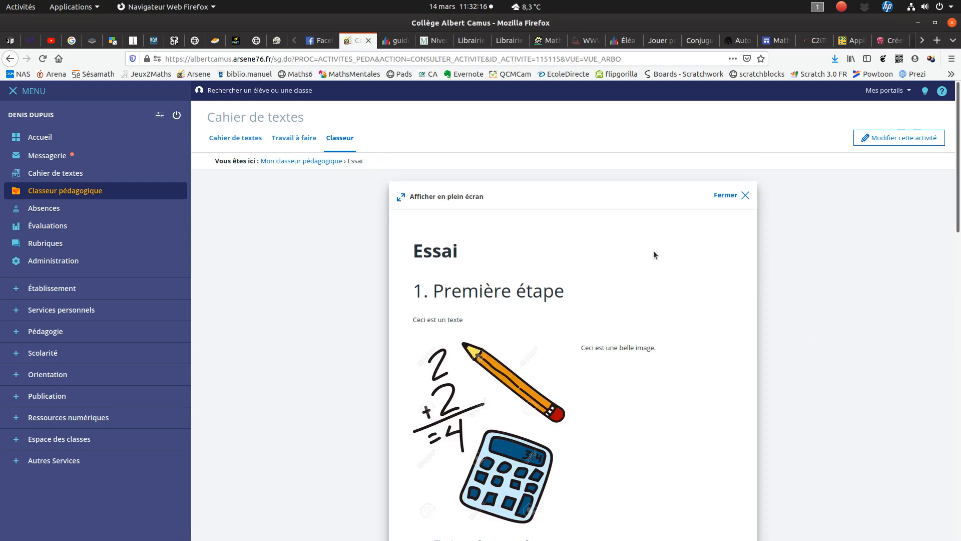
left_click(458, 197)
scroll(501, 246, "down", 8)
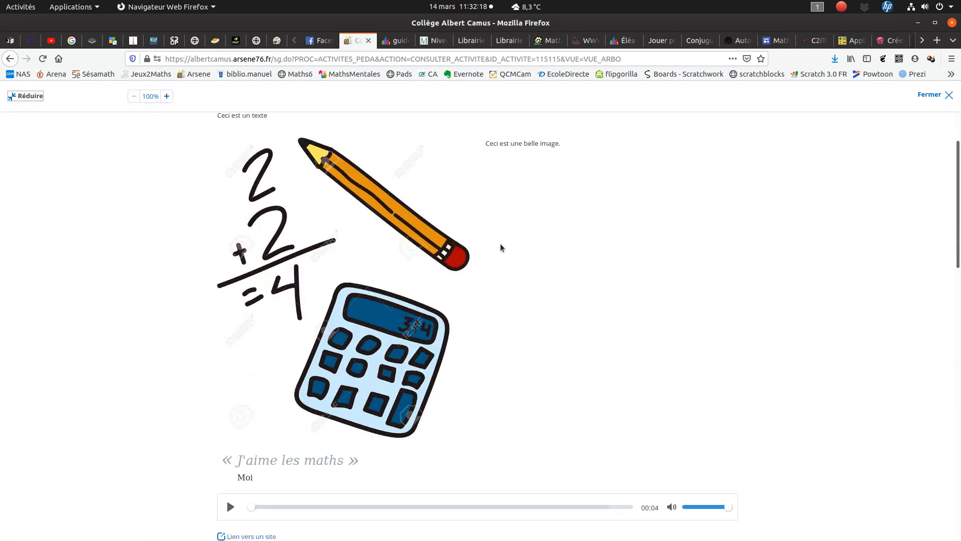
scroll(475, 328, "down", 10)
scroll(473, 326, "up", 5)
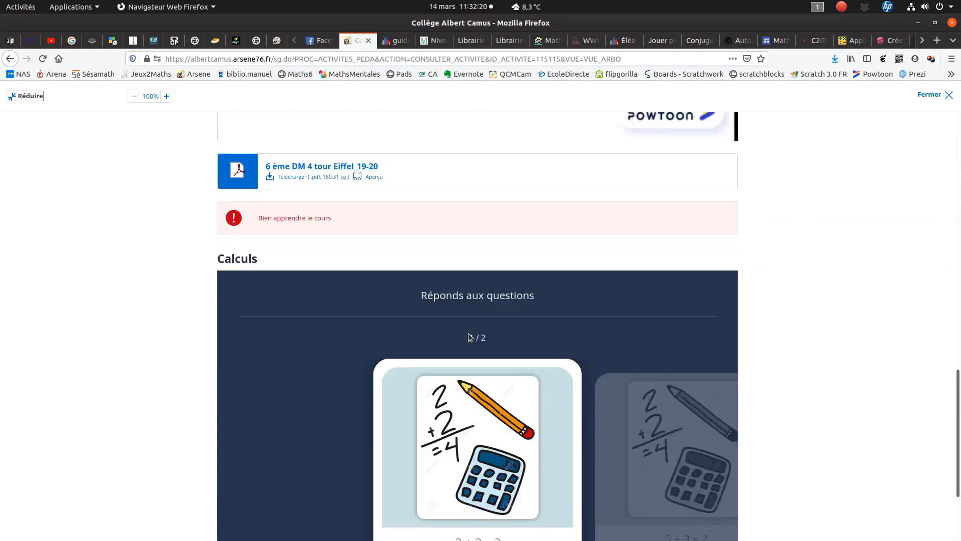
scroll(465, 335, "up", 10)
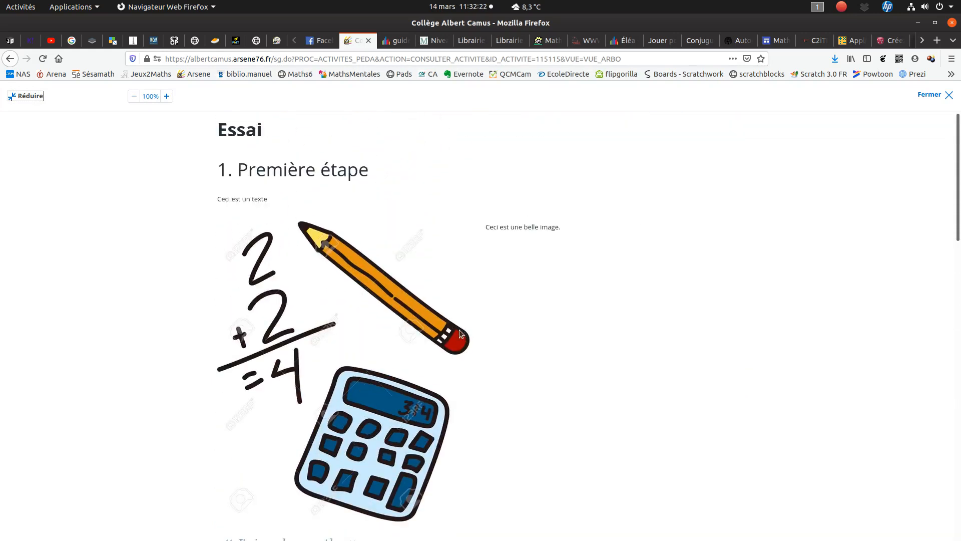
left_click(929, 95)
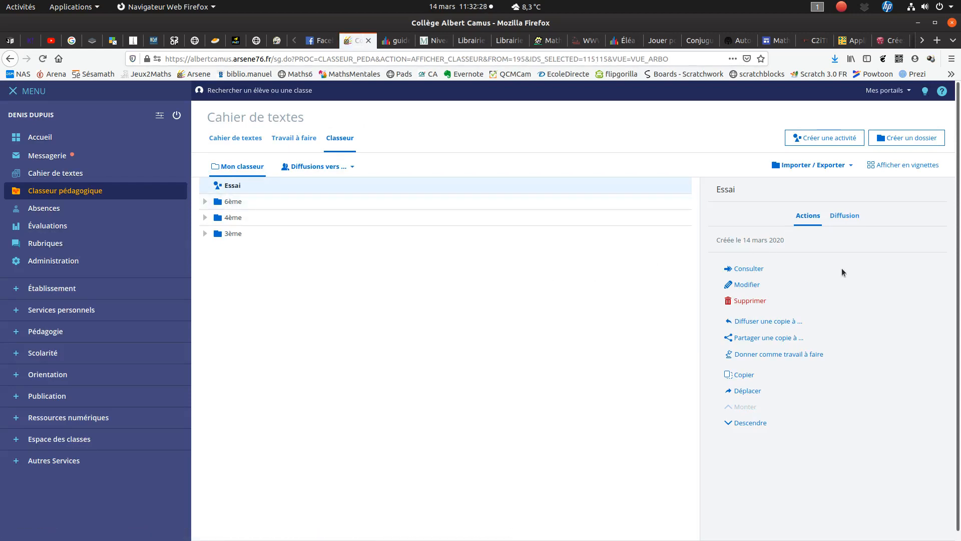
- Choose the 3EME1 mathematics session on Monday 16 March, 09:10 - 10:05, as recipient of a copy of "Essai", visible before the session
left_click(842, 220)
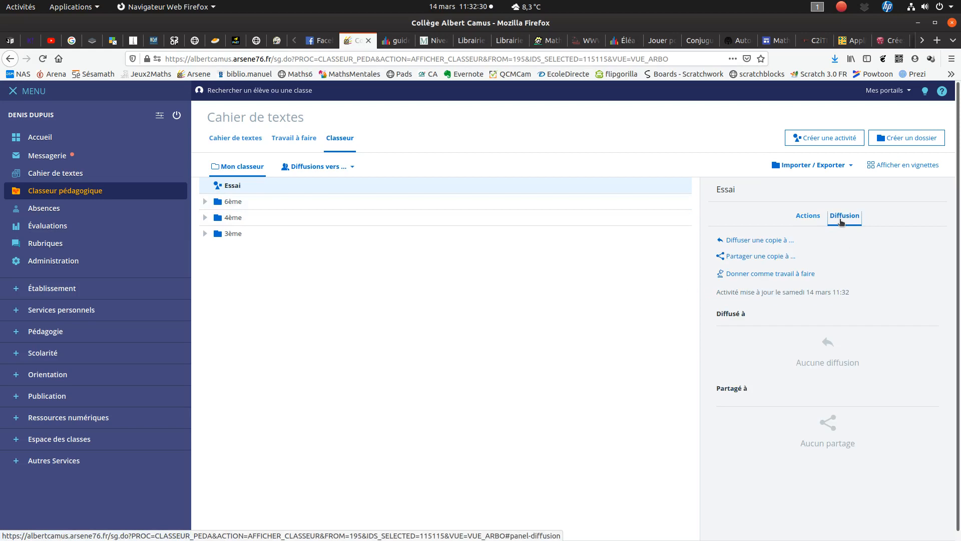
left_click(772, 239)
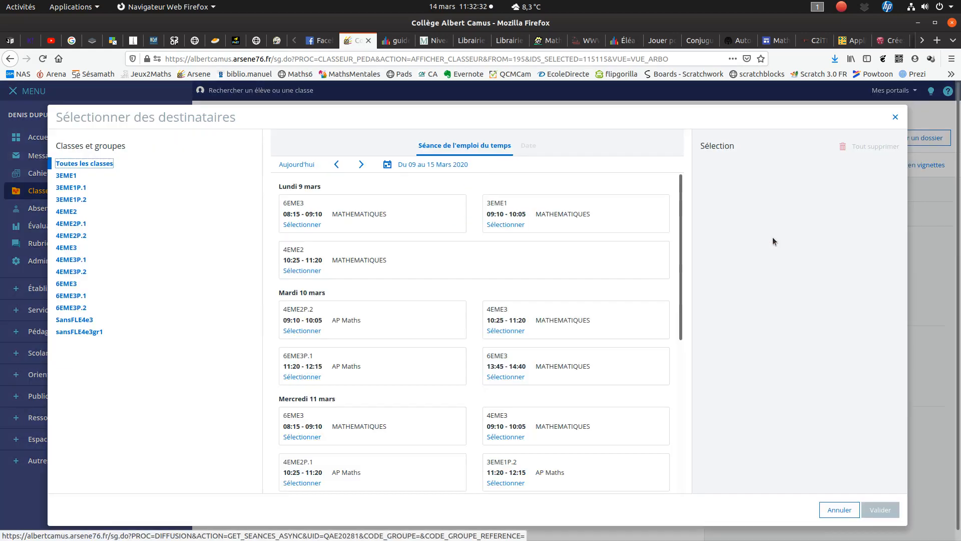
left_click(75, 181)
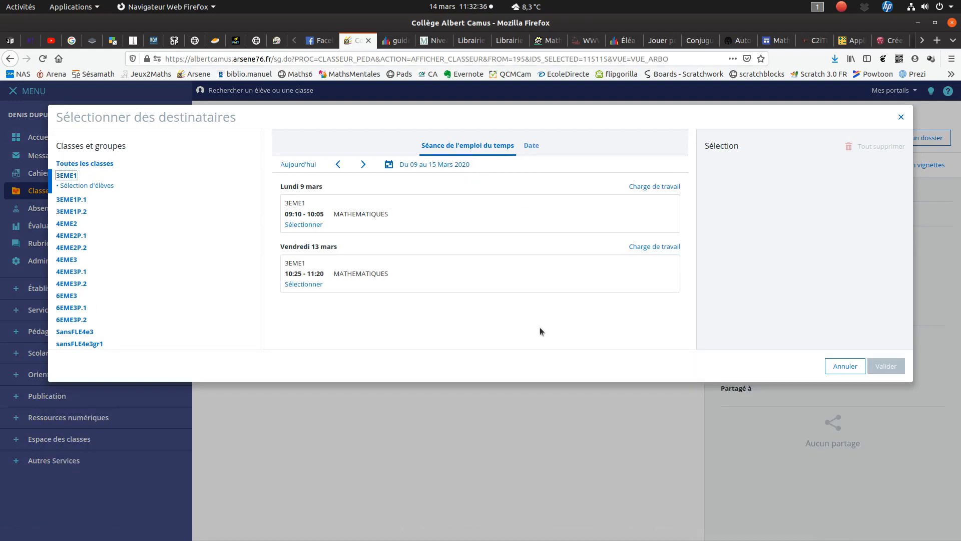
left_click(362, 167)
left_click(362, 165)
left_click(333, 167)
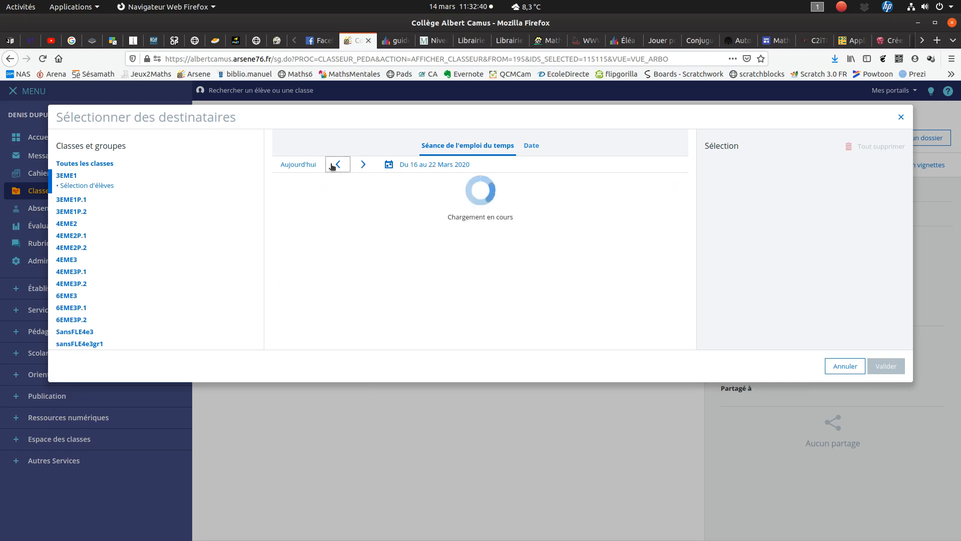
left_click(362, 166)
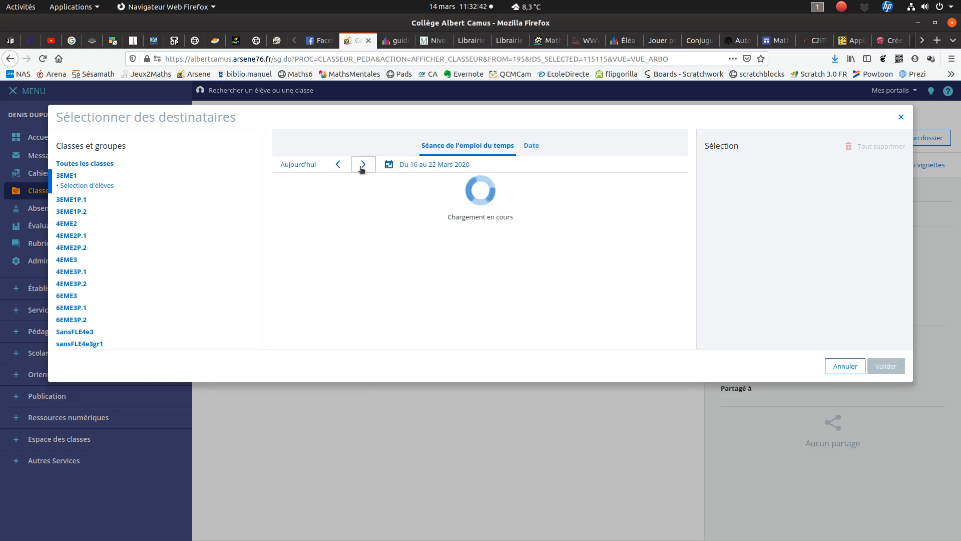
left_click(320, 225)
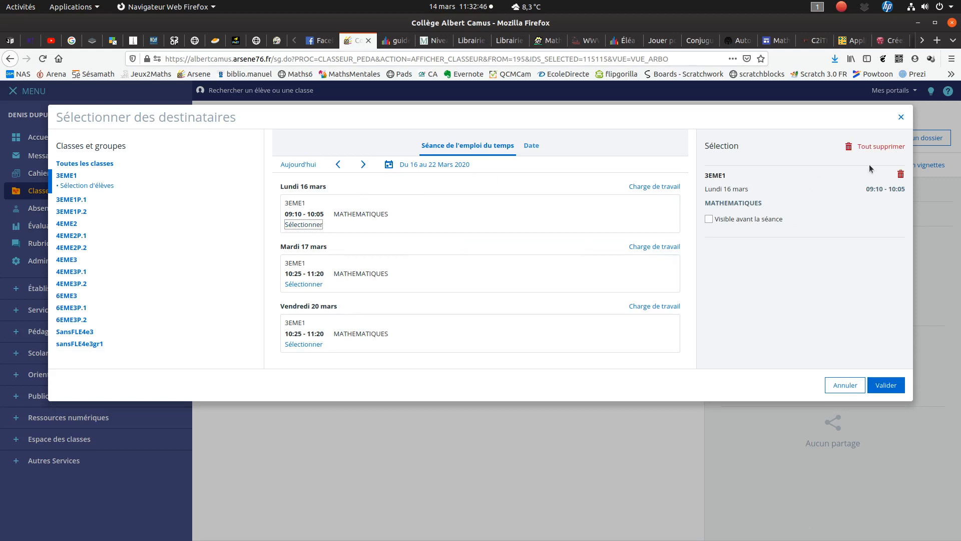
left_click(773, 222)
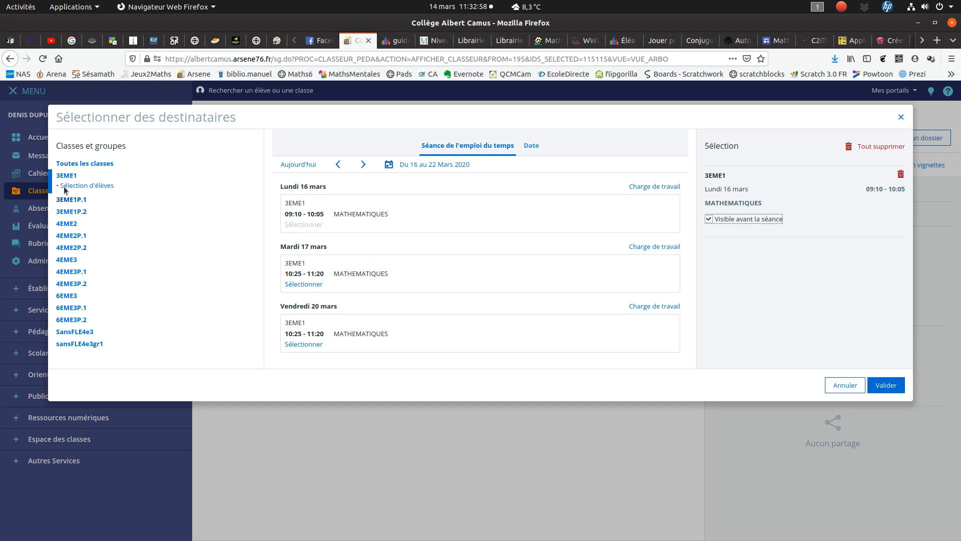
- Try adding the 4EME3 session on Wednesday 18 March, 09:10 - 10:05, as a recipient and remove it again
left_click(69, 258)
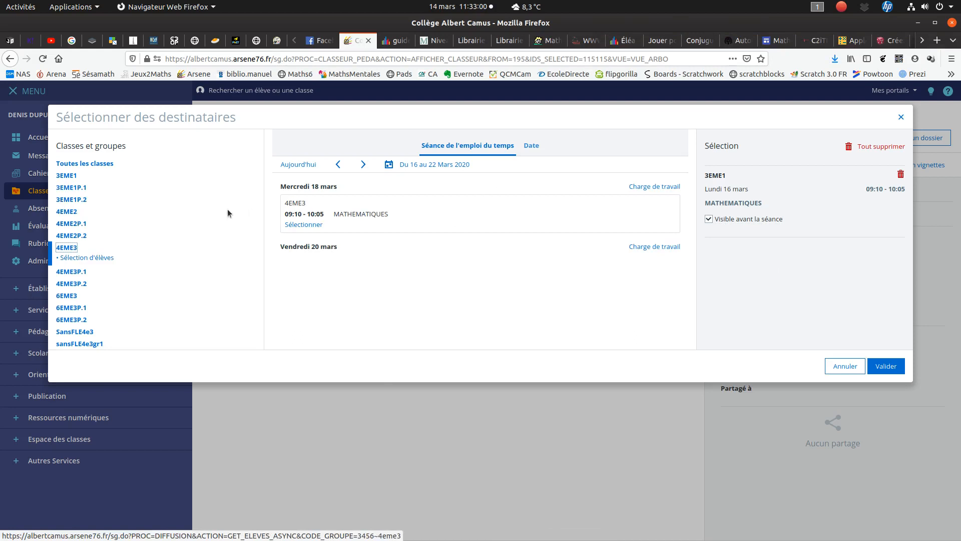
left_click(303, 225)
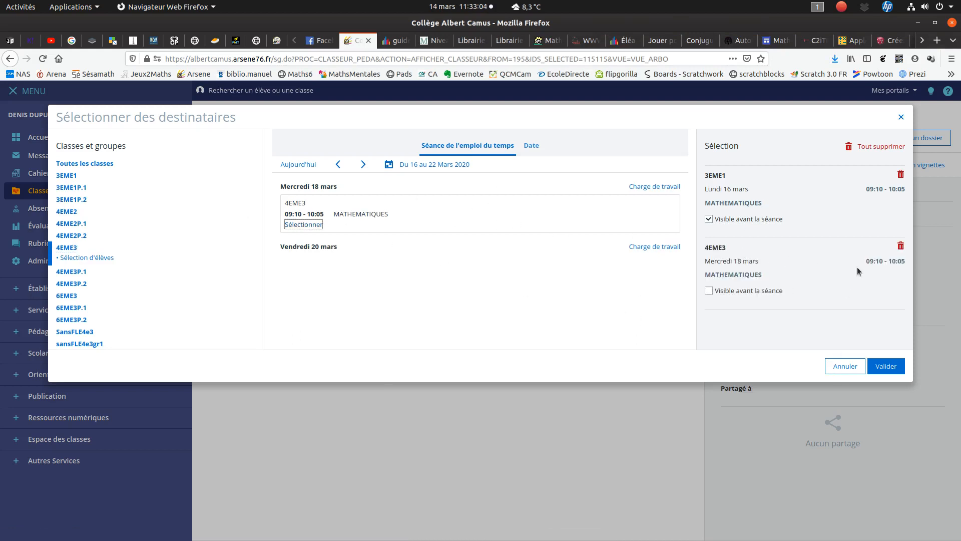
left_click(901, 246)
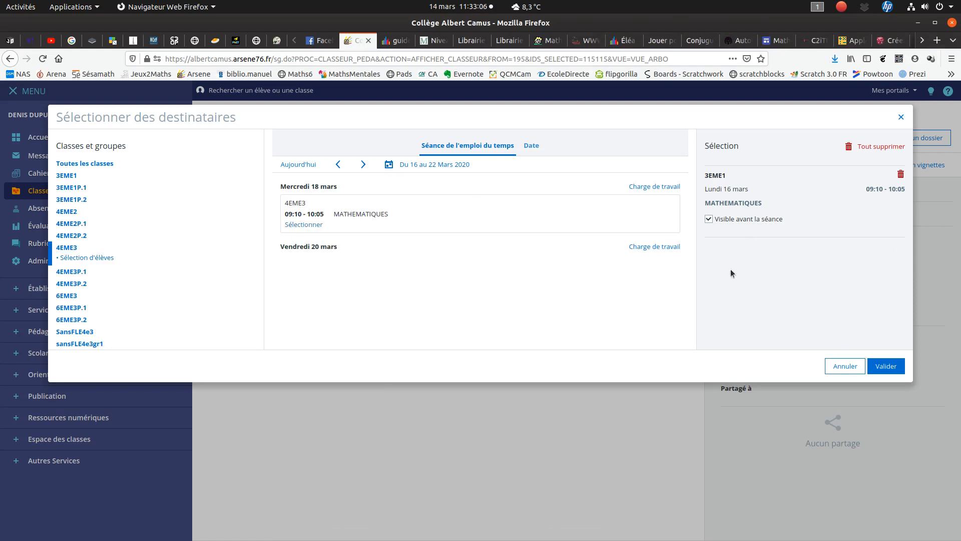
- Validate the distribution of "Essai" to the selected 3EME1 session
left_click(886, 366)
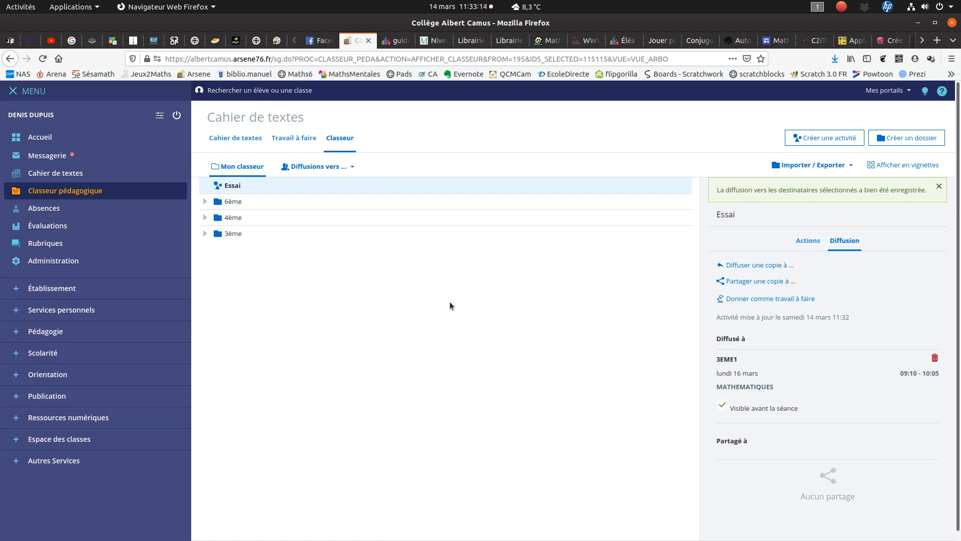
- Log out of the teacher account and sign in as Invité with the third-year student account
left_click(176, 114)
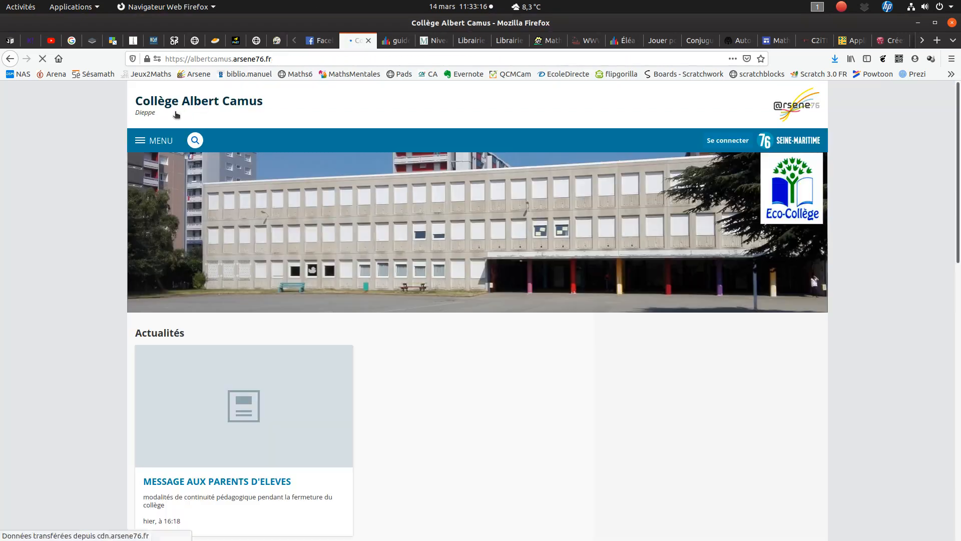
left_click(727, 140)
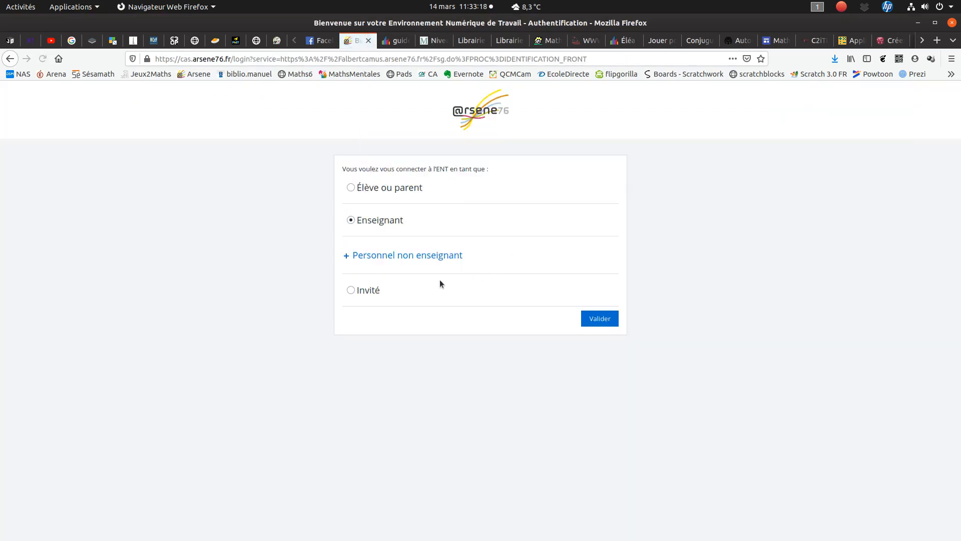
left_click(599, 319)
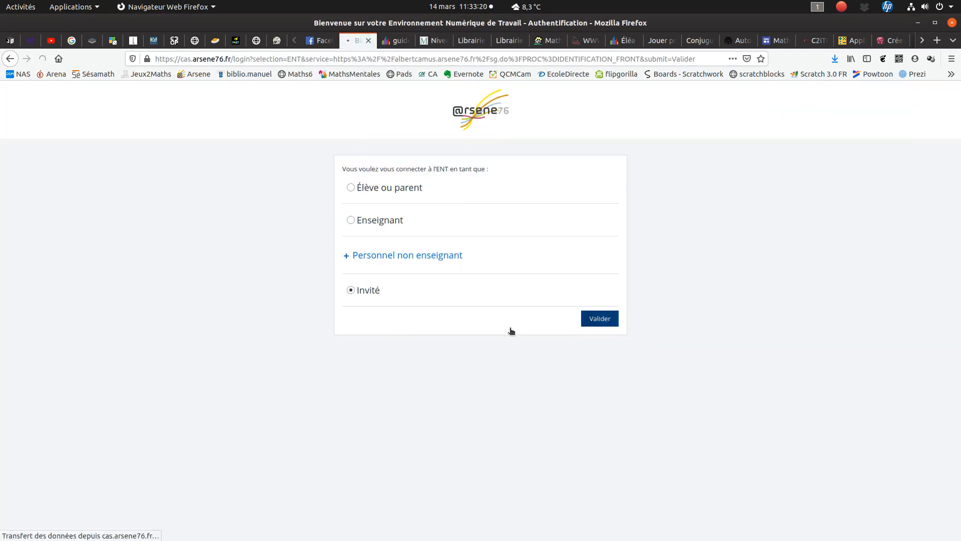
left_click(423, 334)
left_click(602, 367)
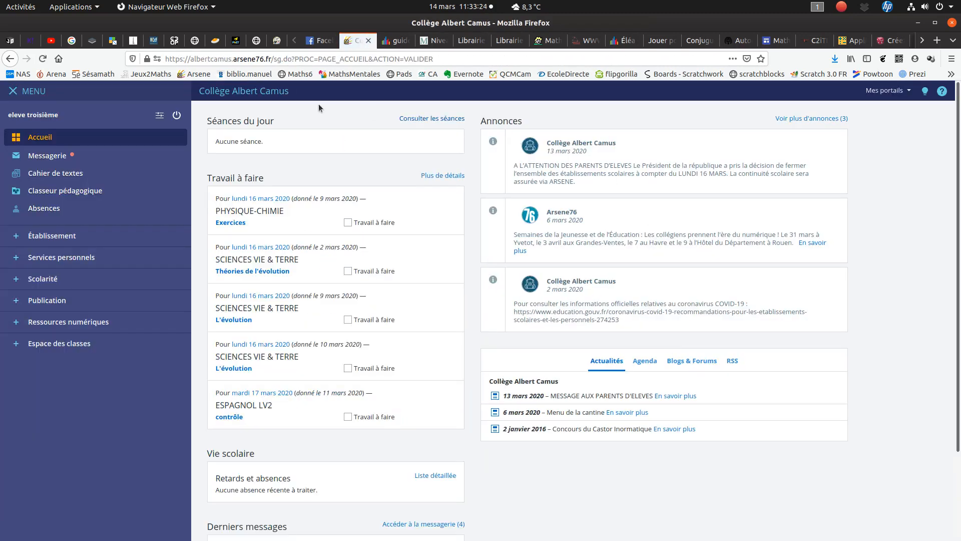
- Open the "Essai" activity from MATHEMATIQUES in the student's Classeur pédagogique and look through its content
left_click(107, 190)
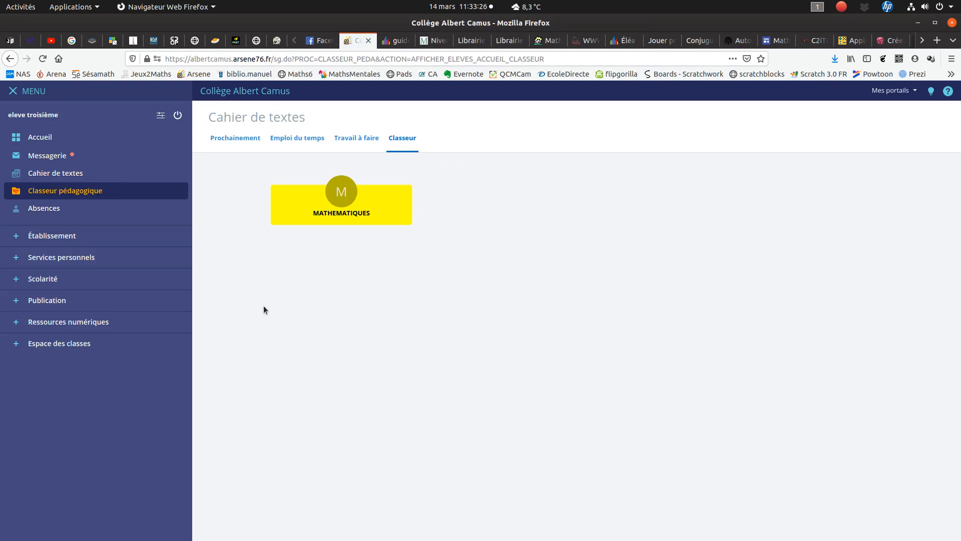
left_click(341, 198)
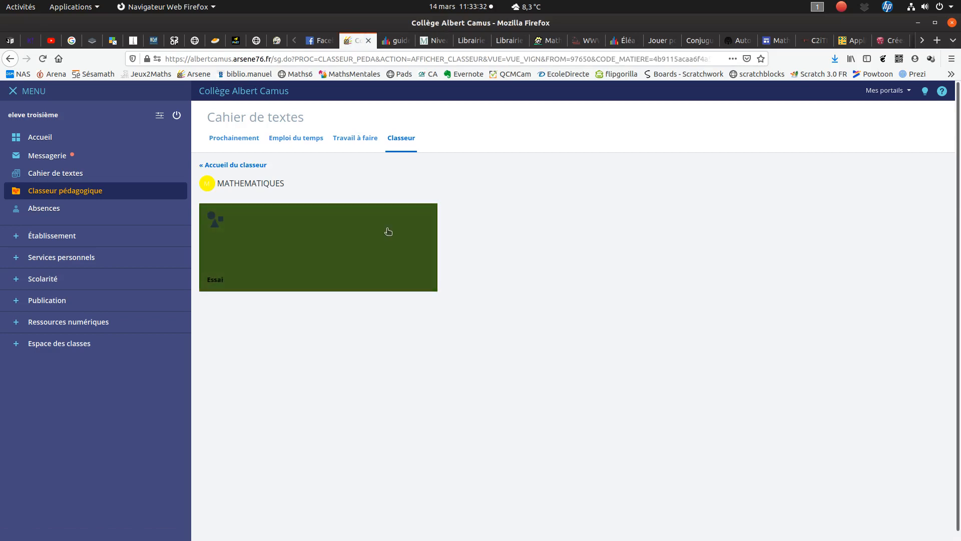
left_click(323, 245)
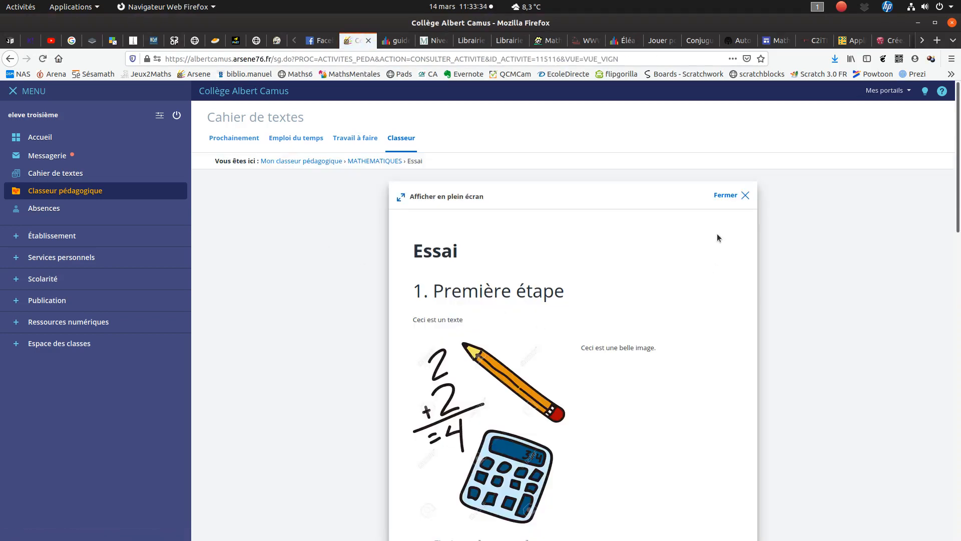
scroll(591, 259, "down", 3)
scroll(591, 259, "down", 10)
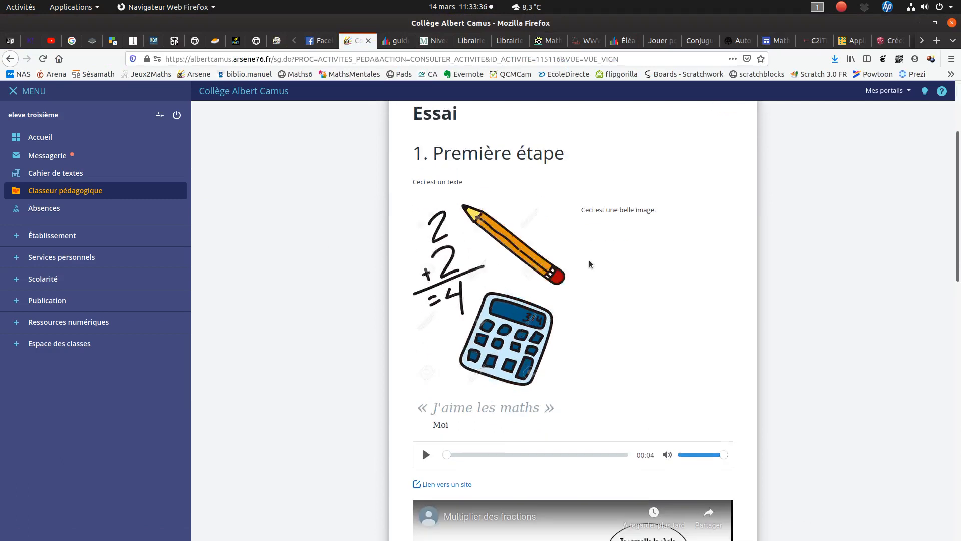
scroll(590, 265, "down", 6)
scroll(568, 195, "up", 14)
scroll(430, 140, "up", 3)
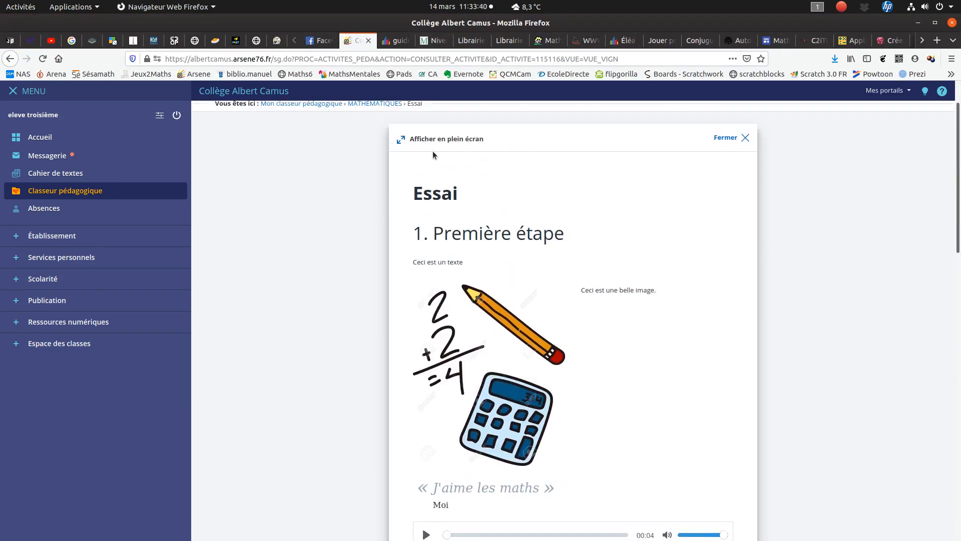
- Display the activity in full screen and test its audio clip and "Lien vers un site" link, closing the linked site
left_click(439, 139)
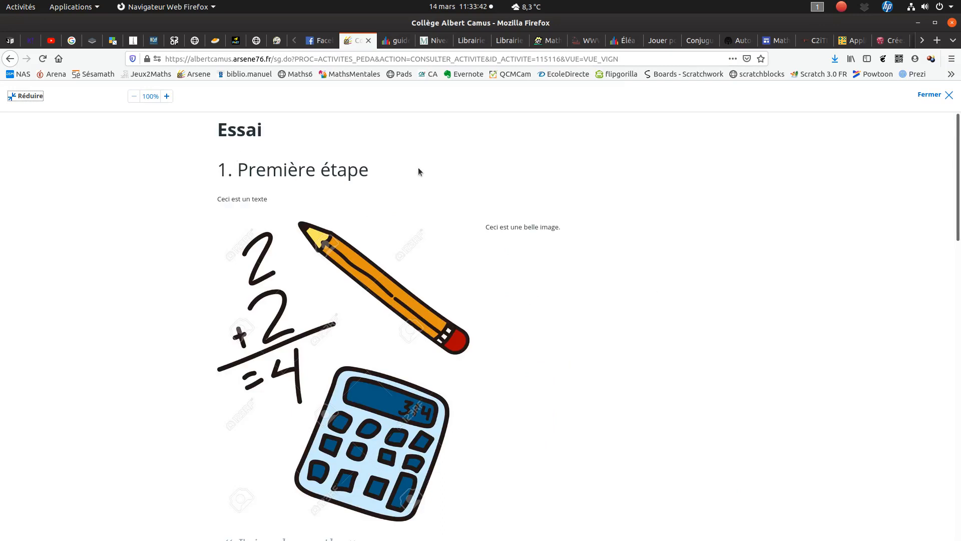
scroll(350, 280, "down", 3)
scroll(424, 309, "down", 6)
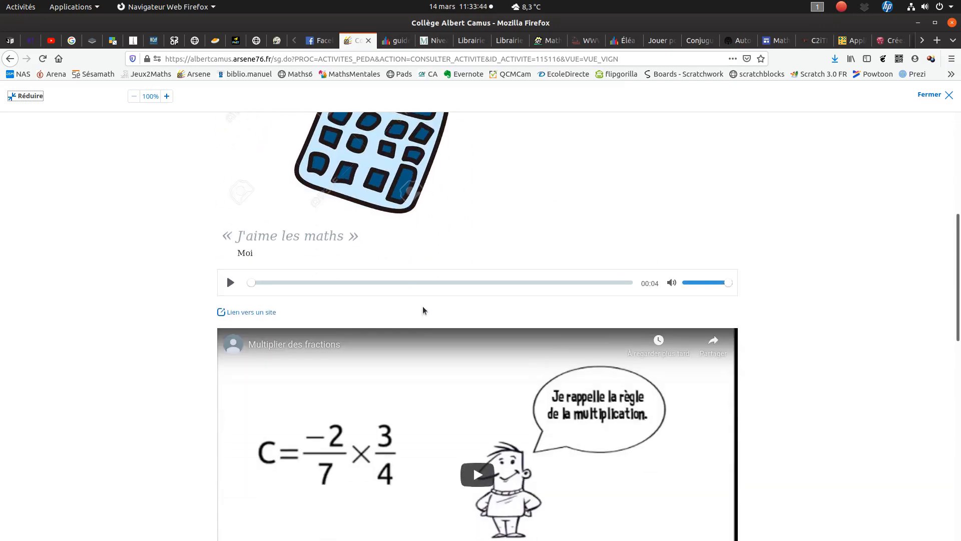
left_click(231, 242)
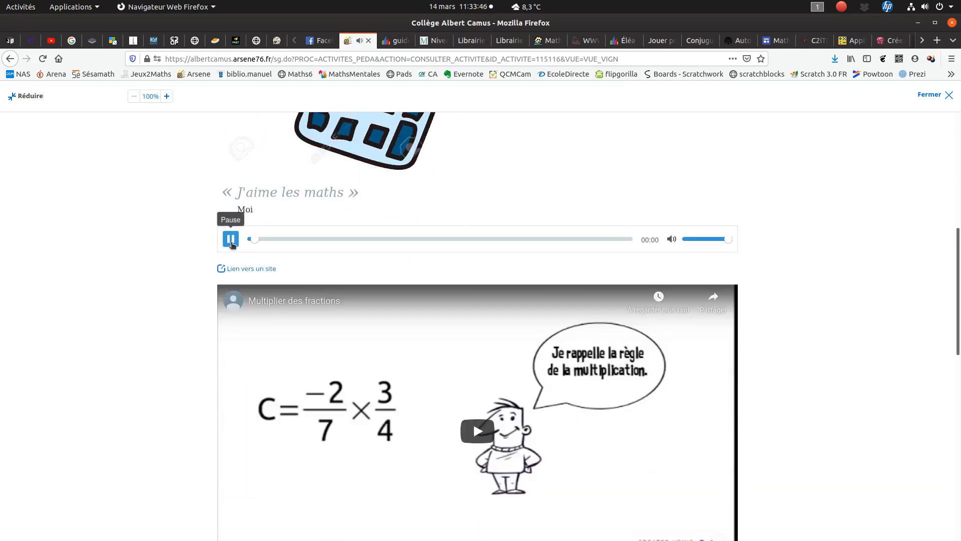
left_click(231, 242)
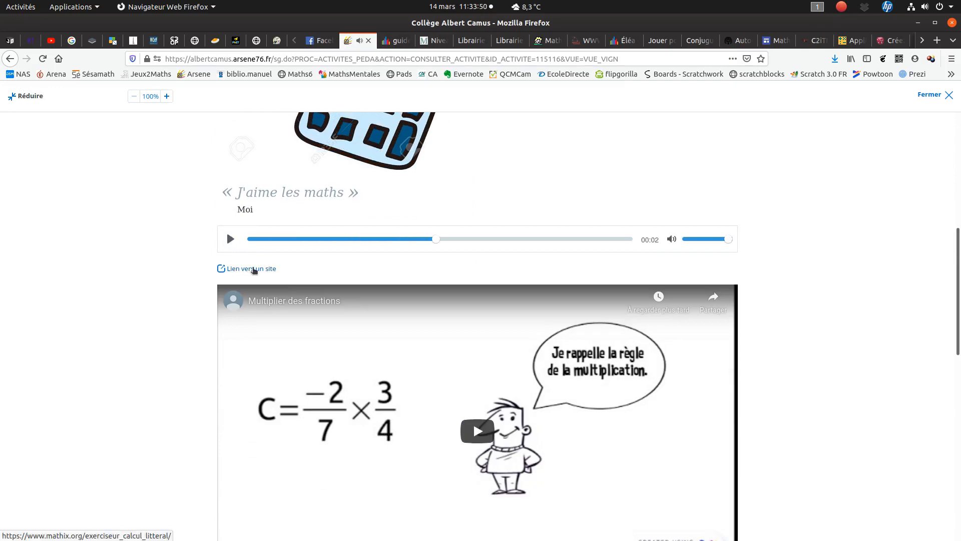
left_click(254, 269)
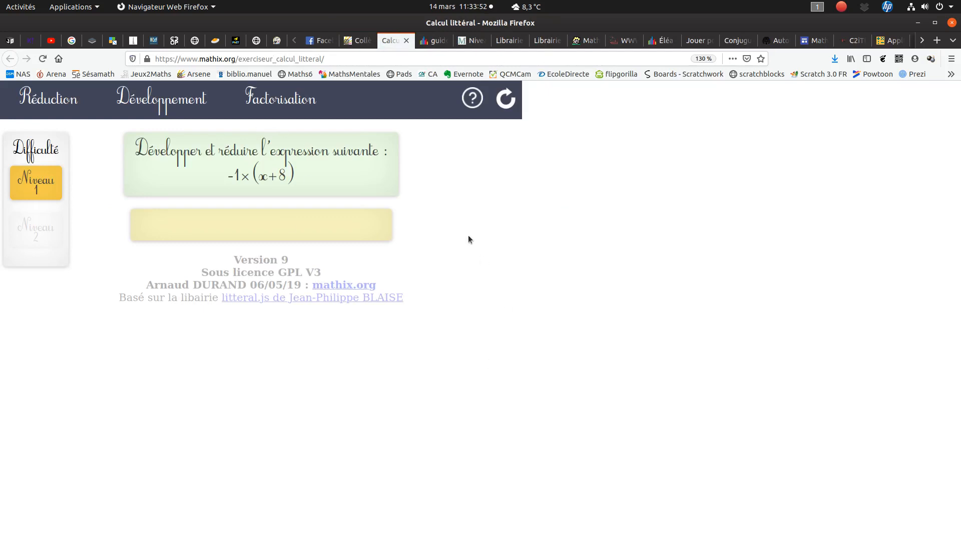
left_click(405, 41)
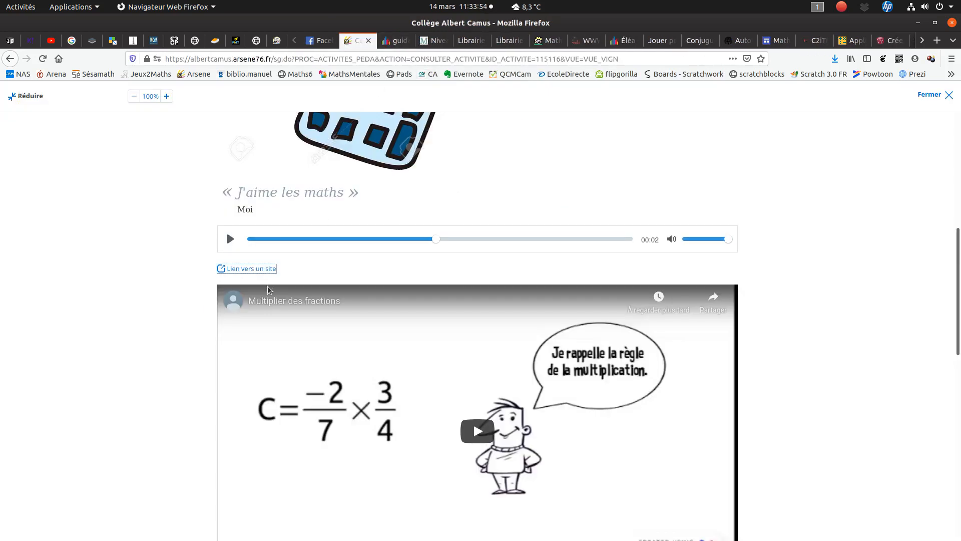
- Play the "Multiplier des fractions" video, view it briefly in full screen, and pause it
scroll(806, 340, "down", 3)
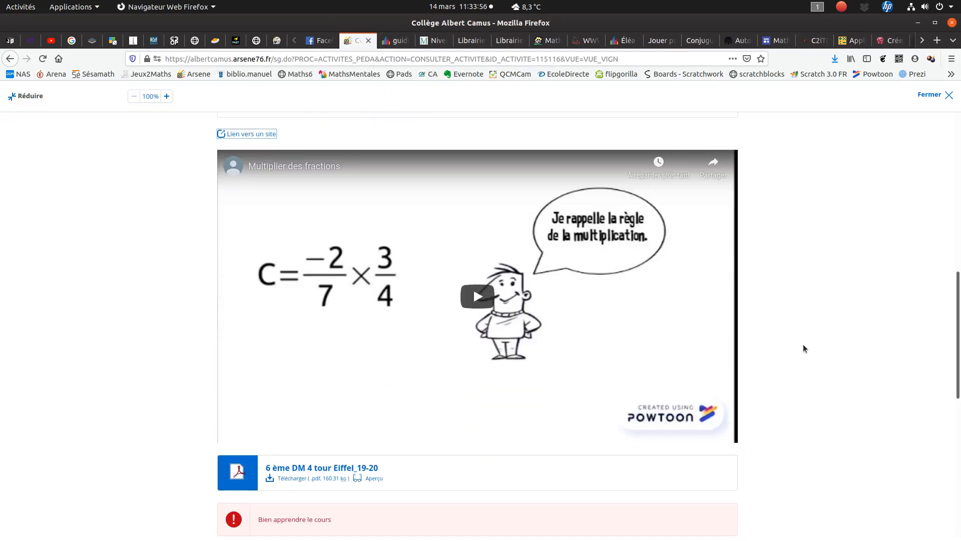
left_click(478, 295)
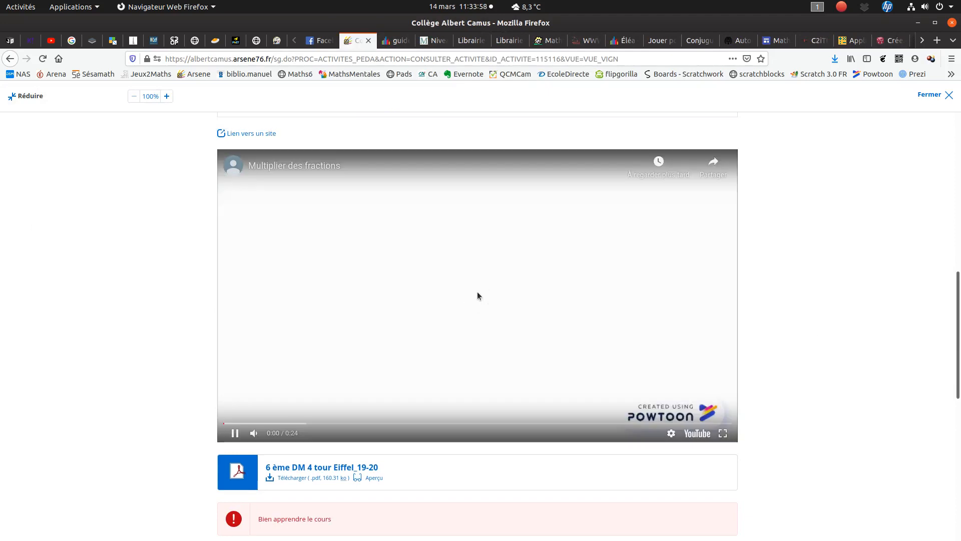
left_click(722, 433)
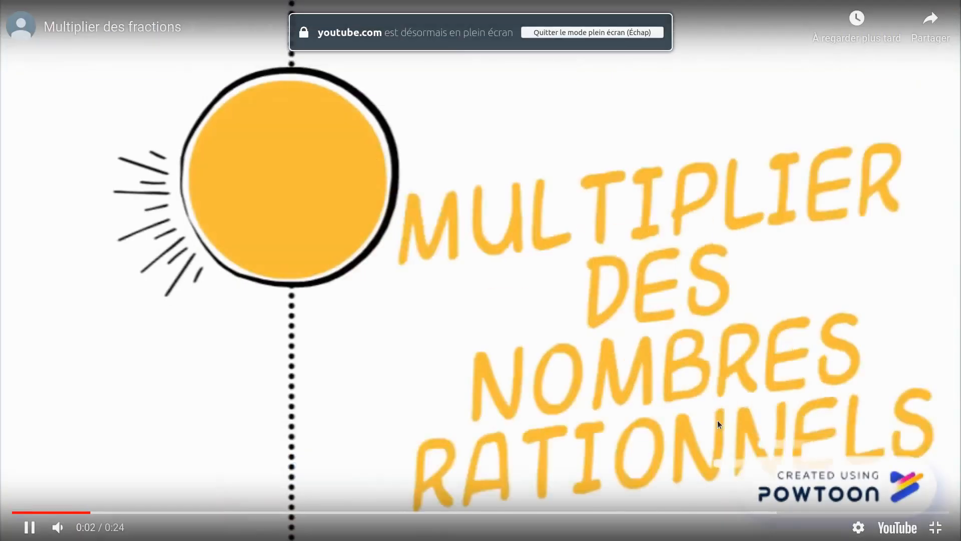
left_click(935, 527)
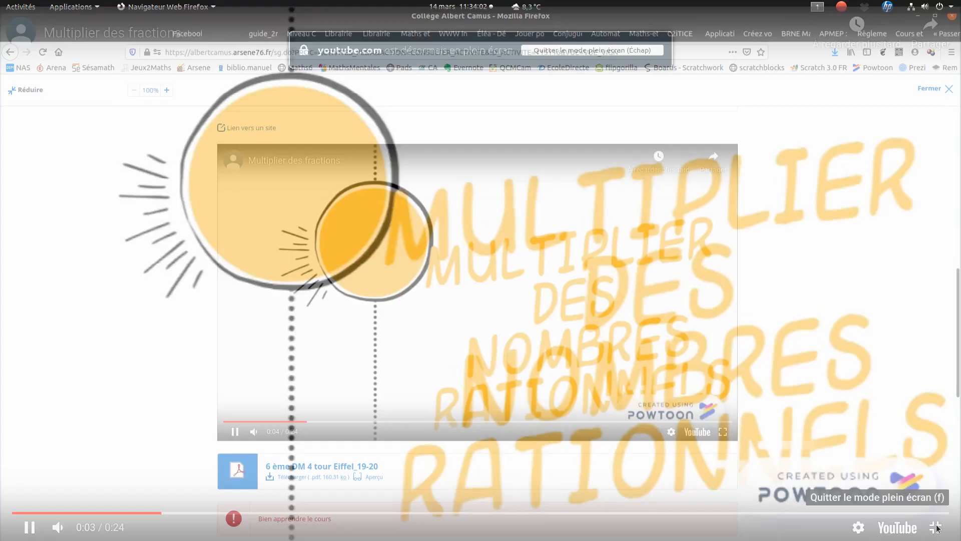
left_click(232, 435)
- Browse back and forth through the "Calculs" question cards and close the "Essai" activity
scroll(199, 403, "down", 4)
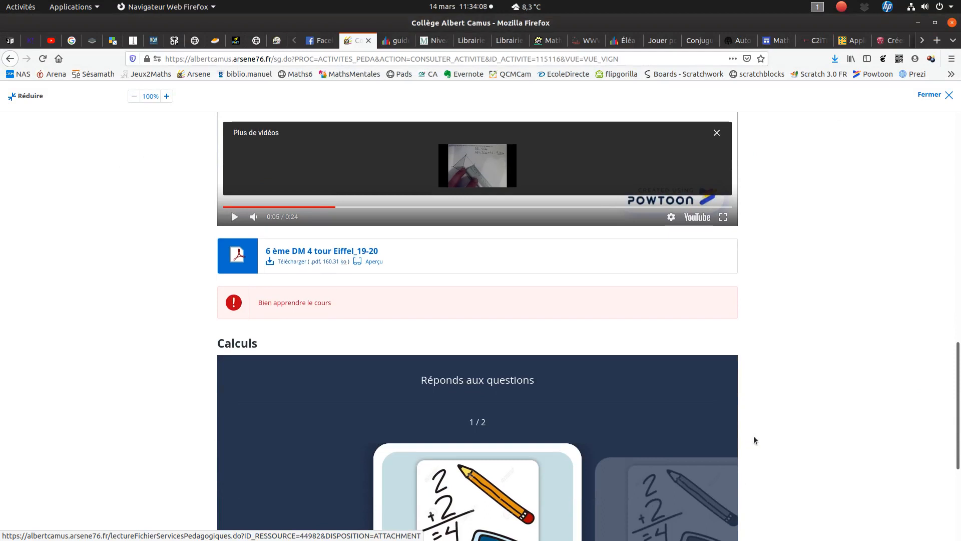
scroll(752, 436, "down", 4)
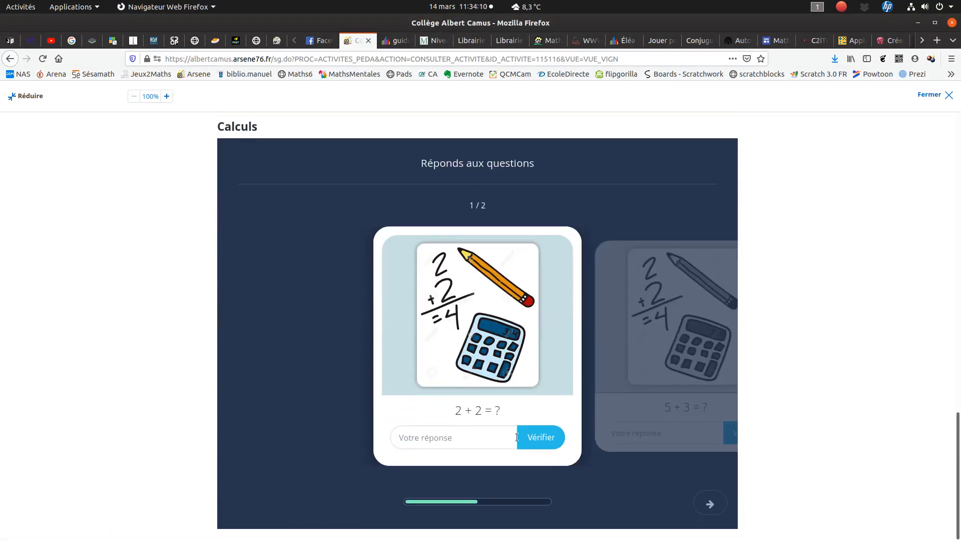
left_click(710, 504)
left_click(246, 503)
scroll(739, 458, "up", 15)
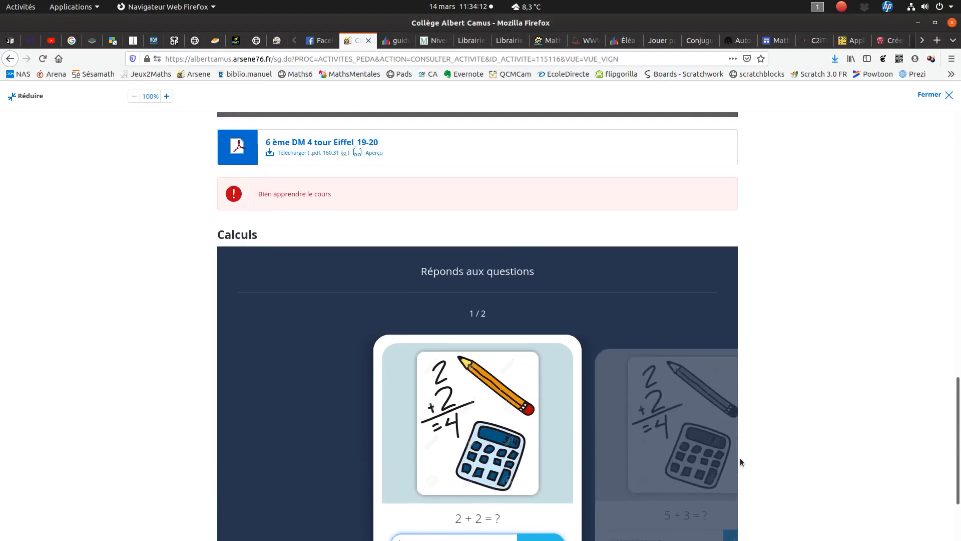
scroll(740, 459, "up", 3)
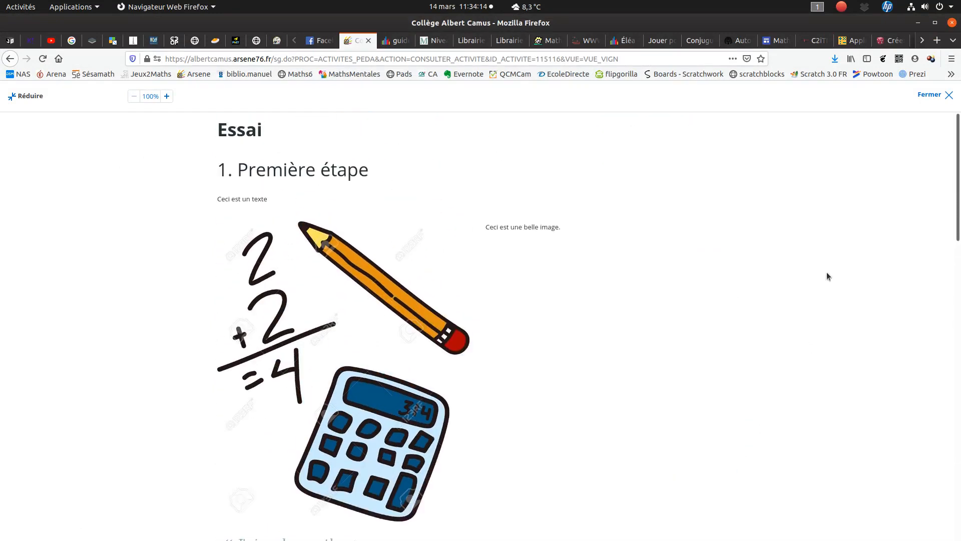
left_click(939, 95)
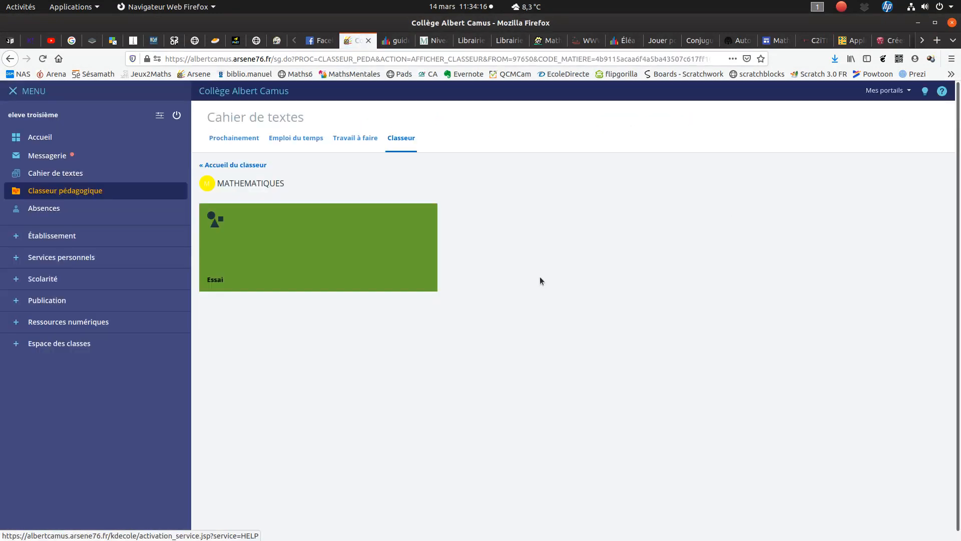